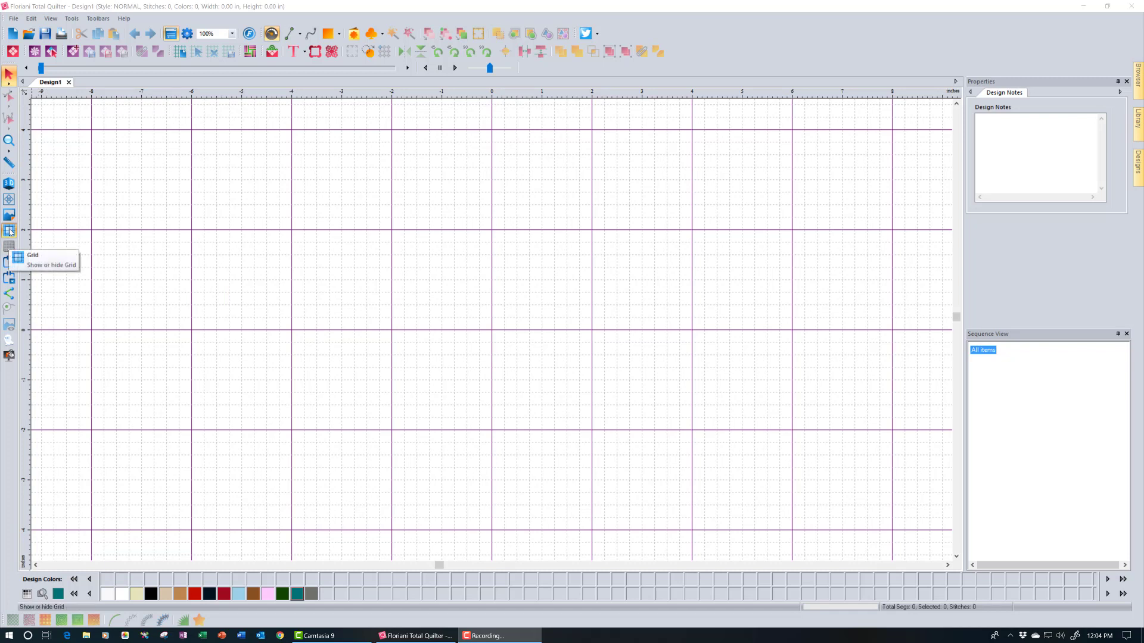
- Hide the grid and show it again, and choose Floriani Cotton as the thread palette
click(10, 231)
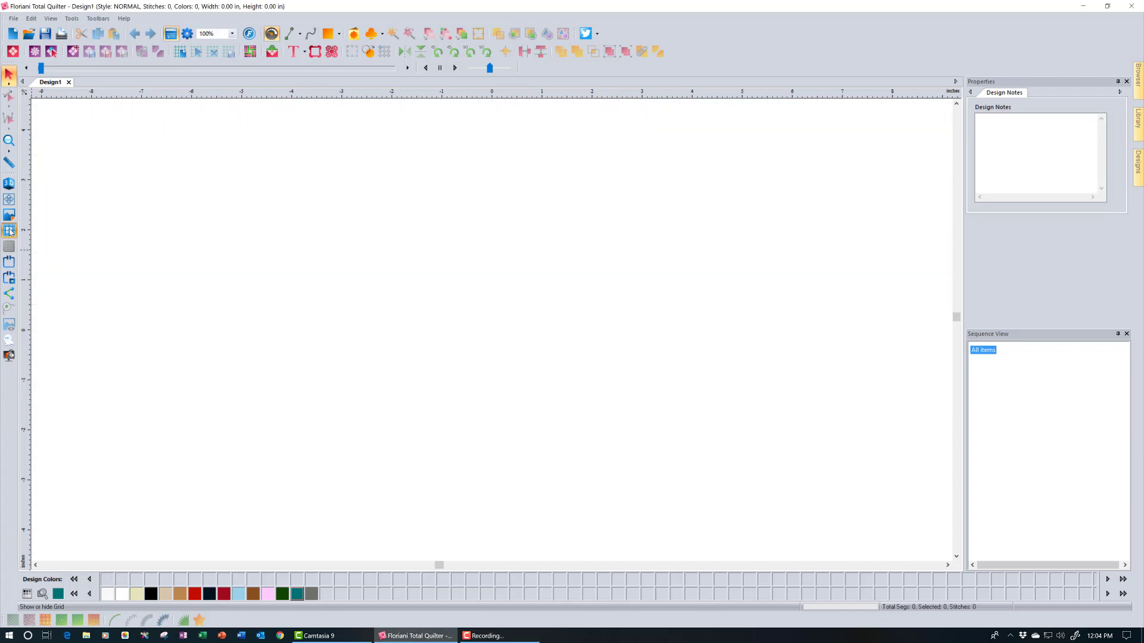
click(9, 231)
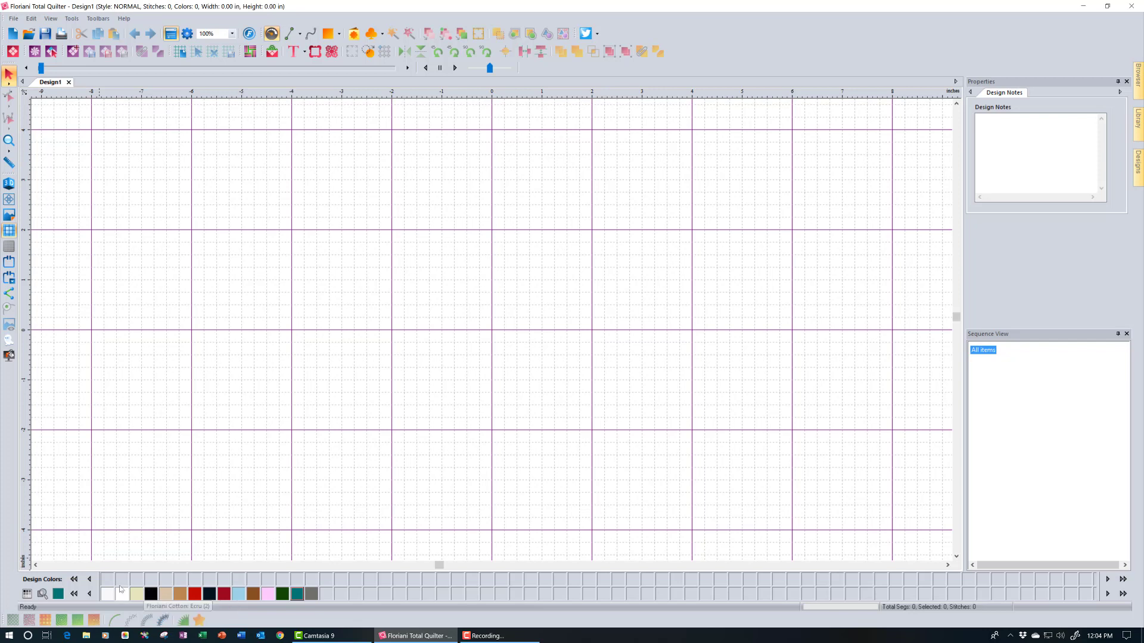
click(27, 595)
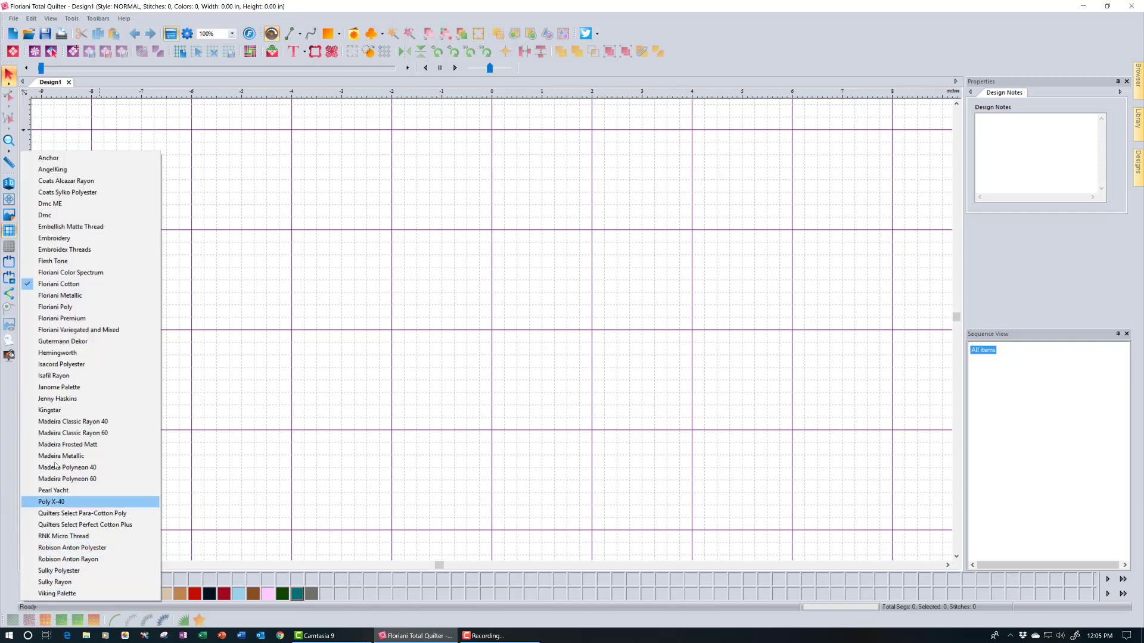
click(66, 286)
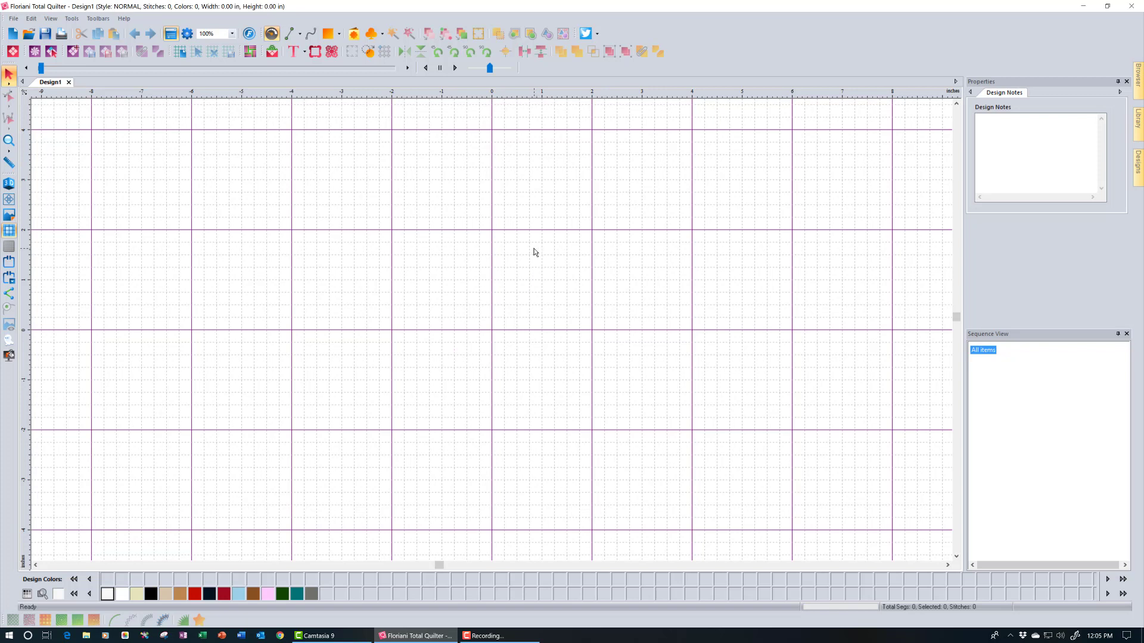
- Set the grid's horizontal and vertical spacing to 0.5 in
right_click(500, 92)
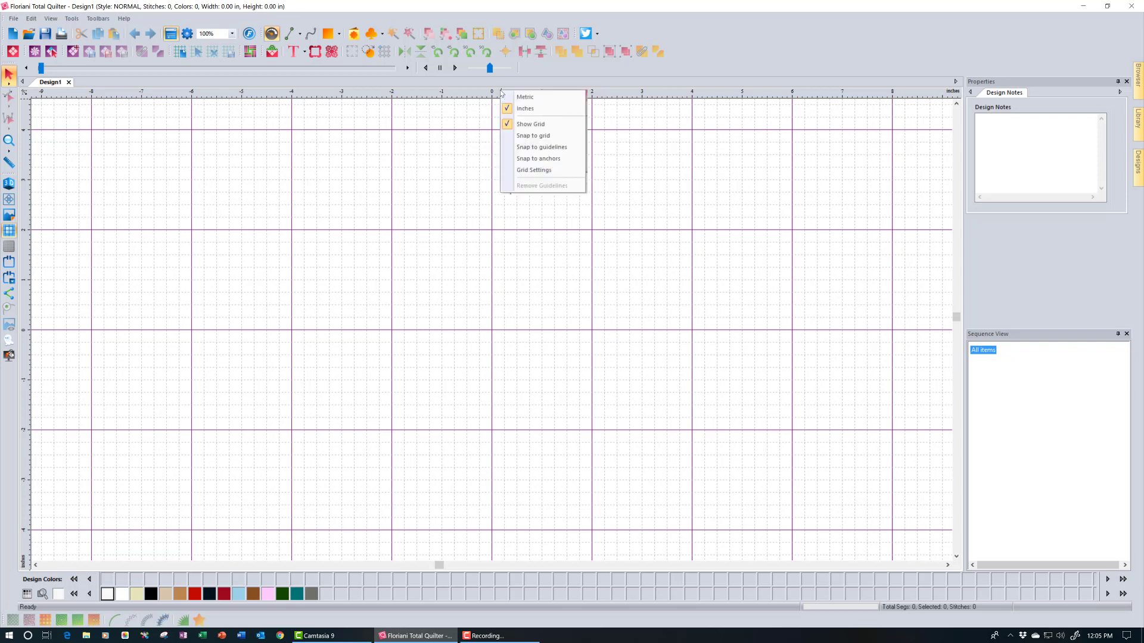
click(548, 171)
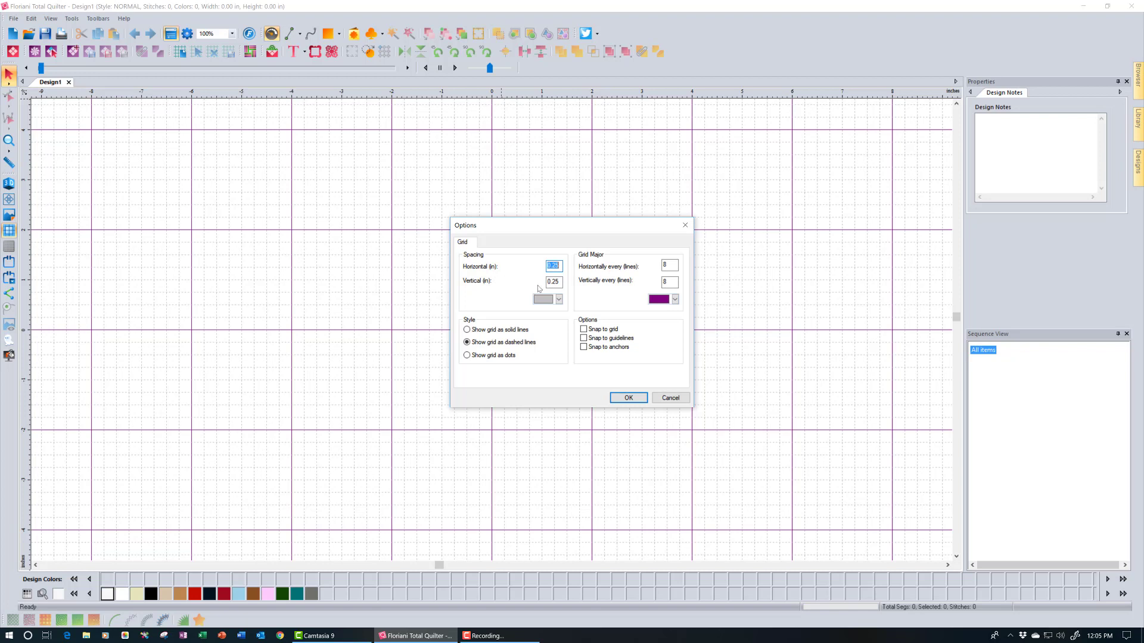
click(558, 267)
key(BackSpace)
key(BackSpace)
key(BackSpace)
text(.5)
click(559, 281)
key(BackSpace)
text(5)
- Set the major grid lines to every 6 lines horizontally and vertically, and apply the grid settings
click(670, 265)
double_click(673, 265)
key(Tab)
text(6)
click(627, 398)
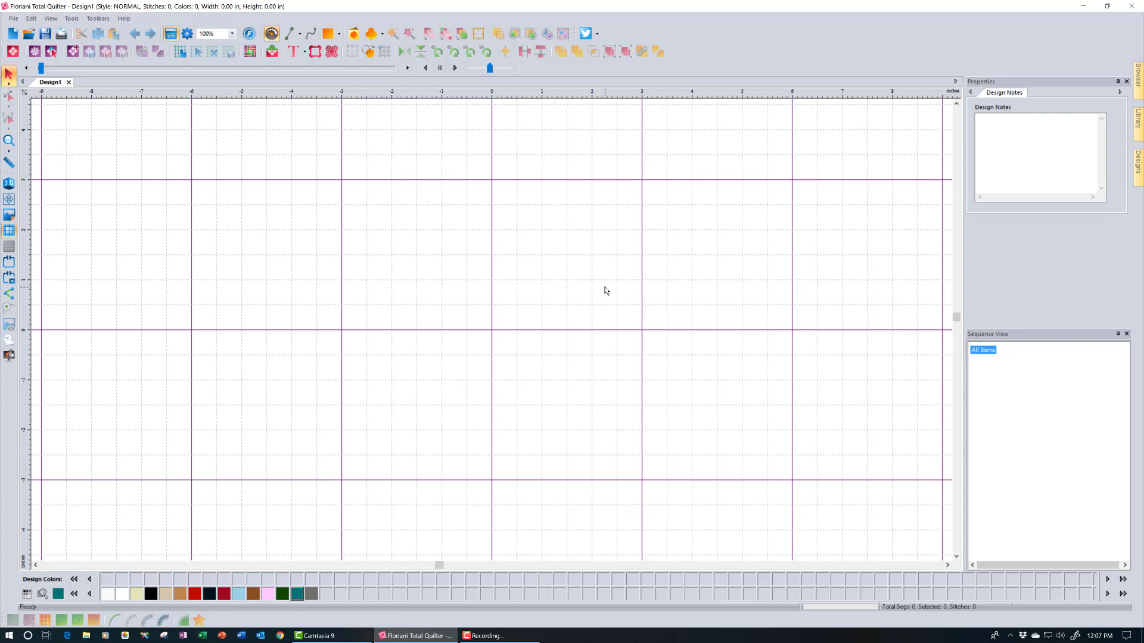
- Turn on snap to grid and draw a 6 × 6 in square artwork outline centred on the origin
right_click(528, 94)
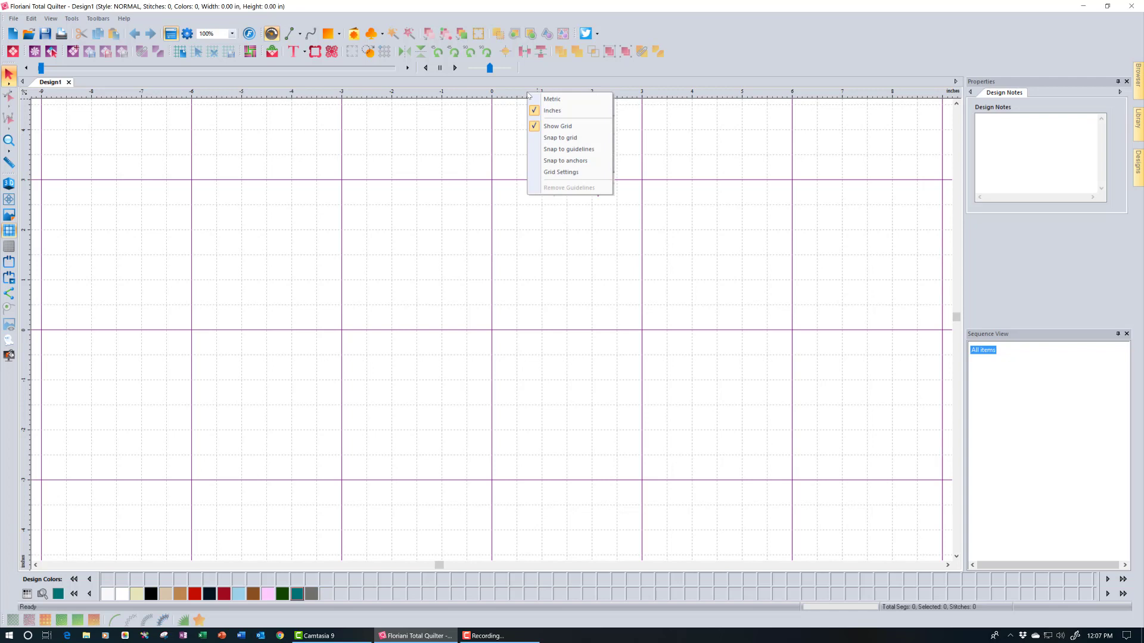
click(565, 139)
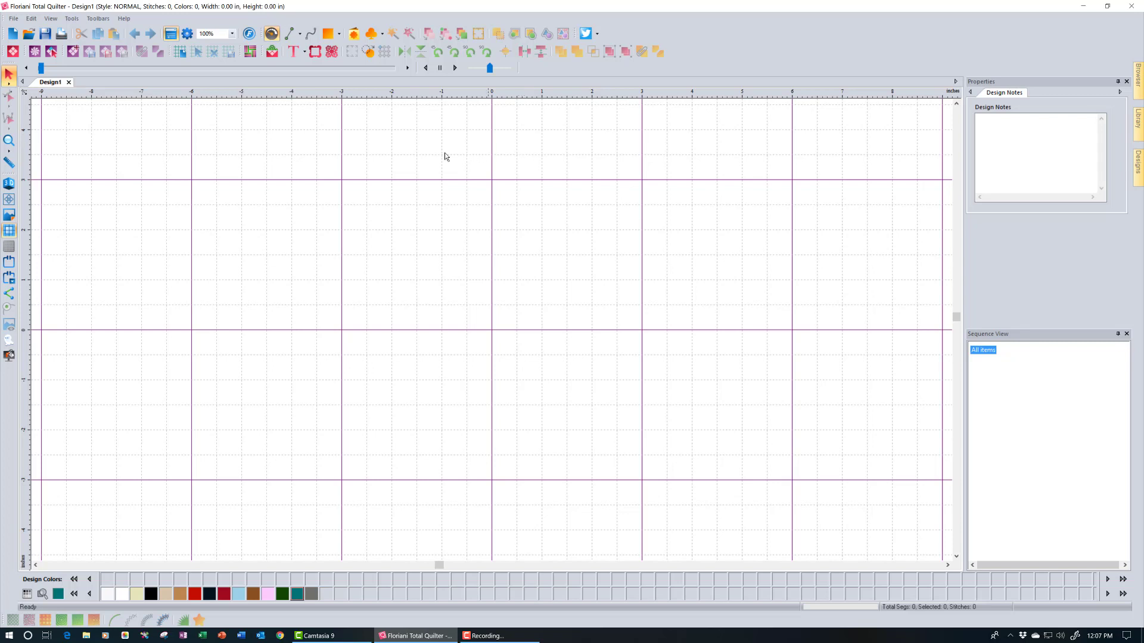
click(332, 36)
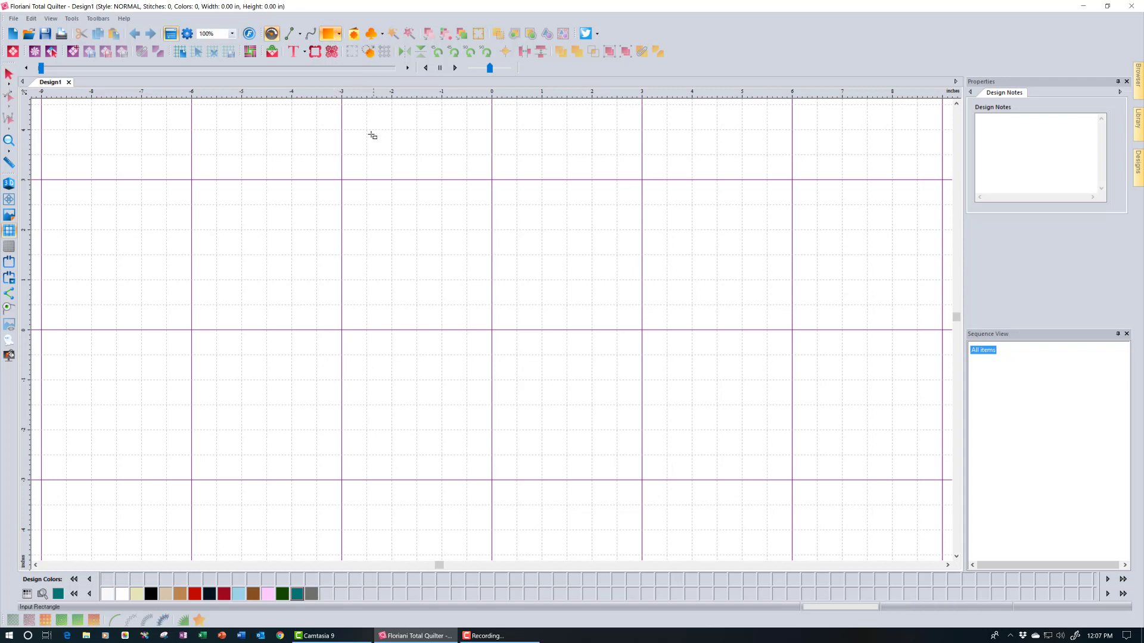
click(337, 37)
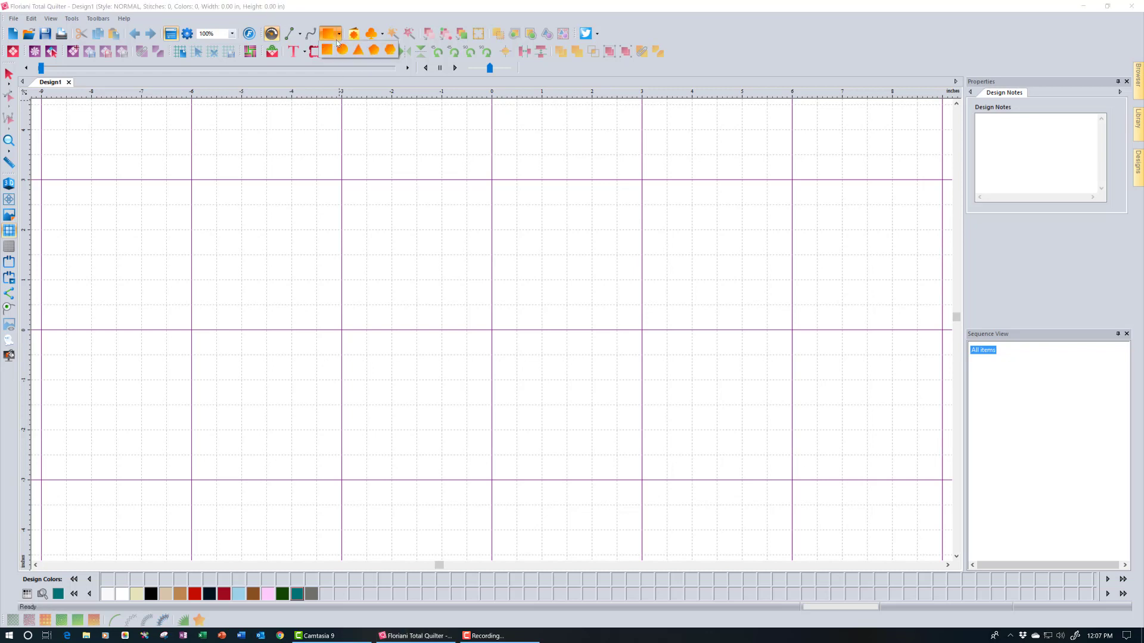
click(325, 52)
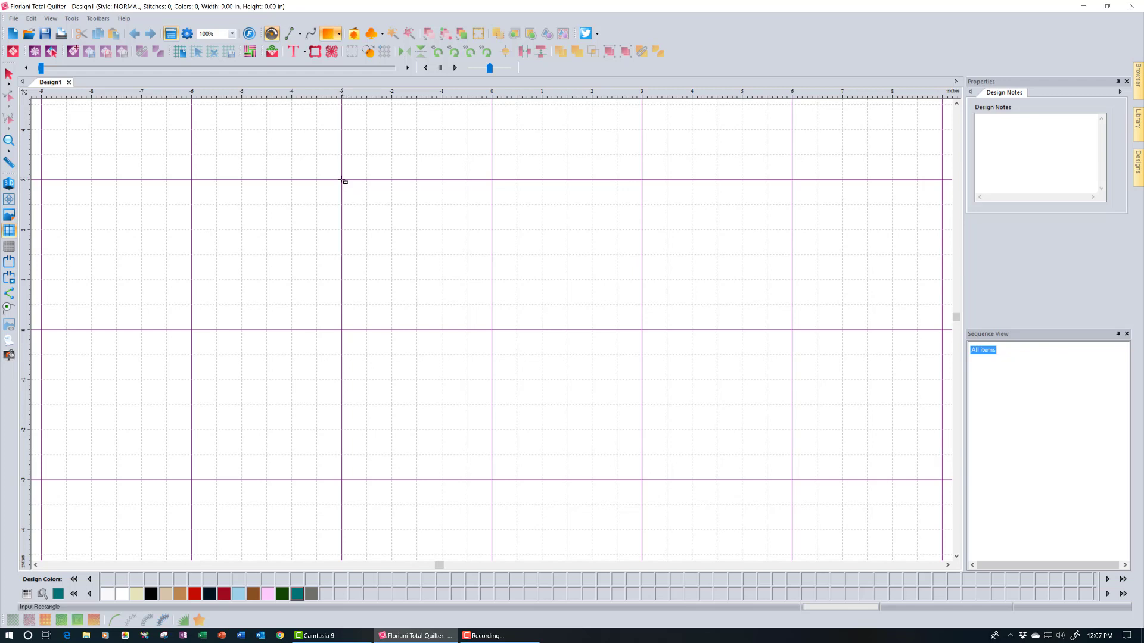
drag(342, 180, 640, 482)
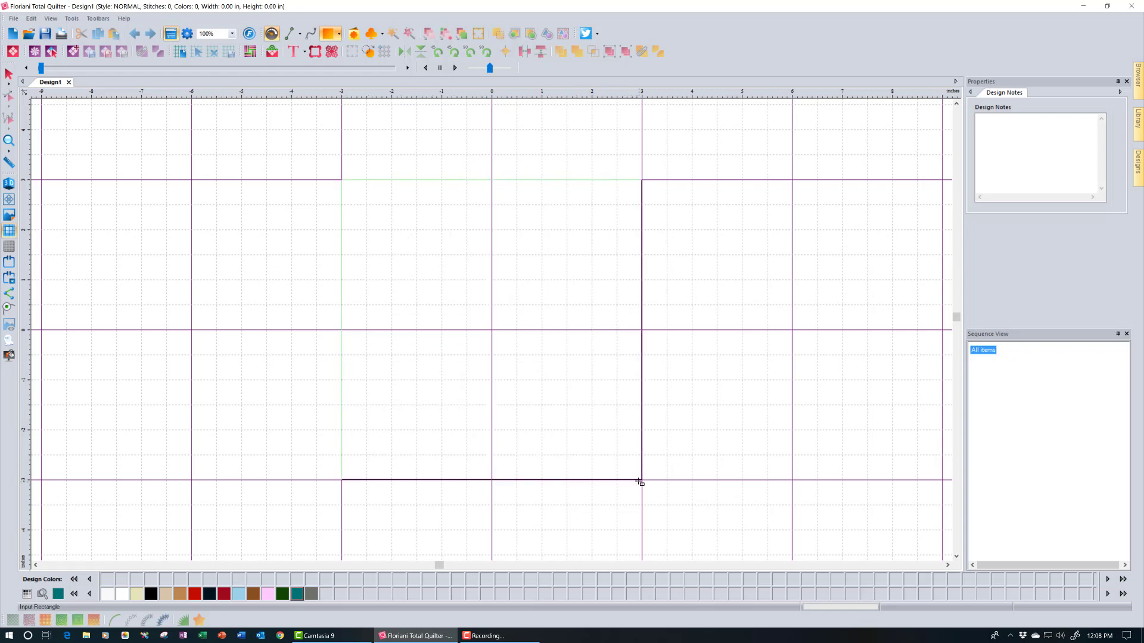
mouse_move(640, 482)
mouse_down()
mouse_move(633, 475)
mouse_move(645, 481)
mouse_up()
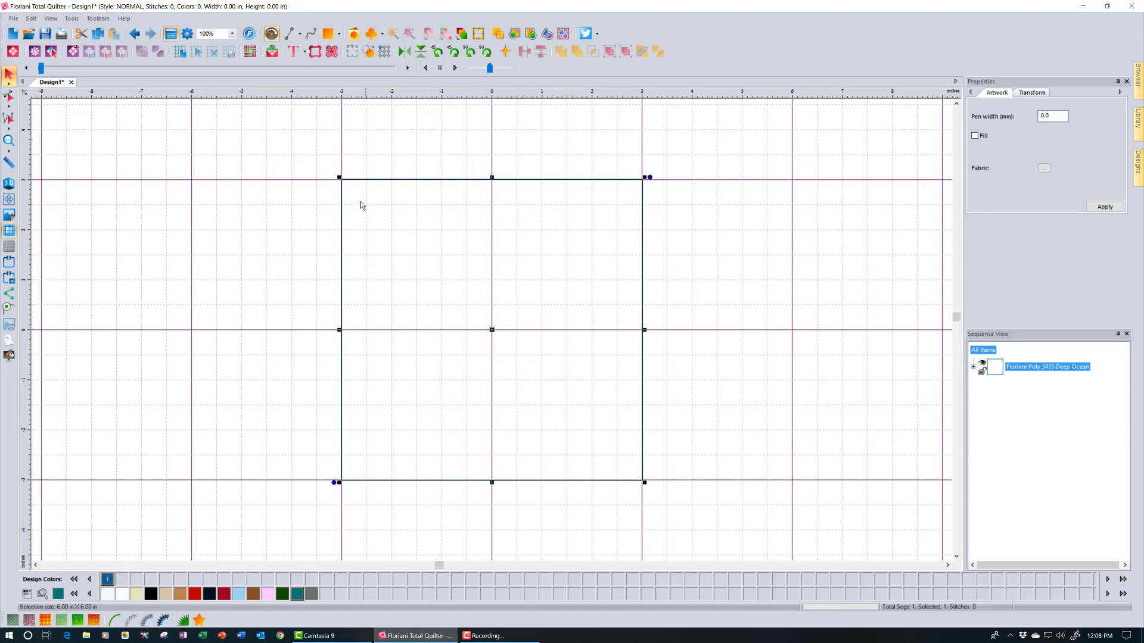
- Deselect the square and turn off snap to grid
right_click(446, 114)
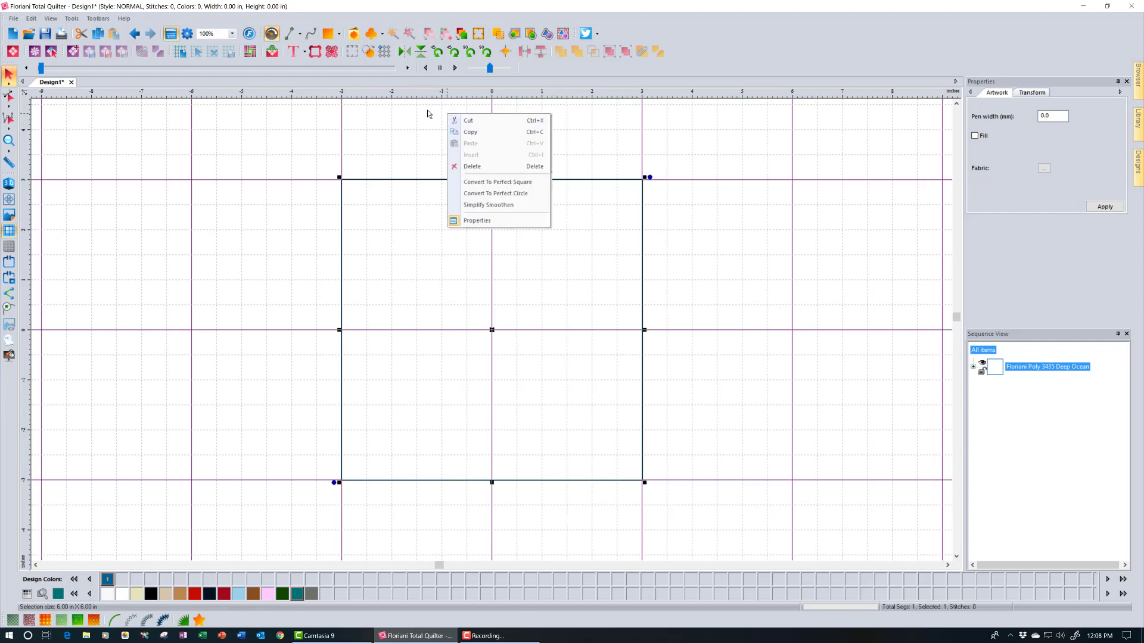
click(427, 114)
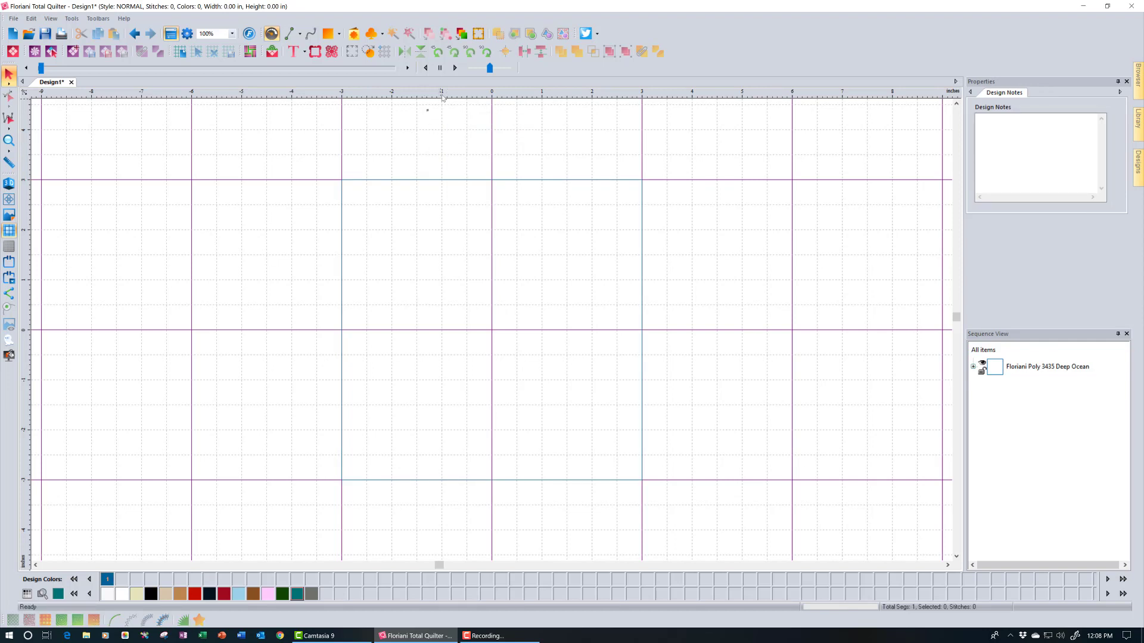
right_click(442, 98)
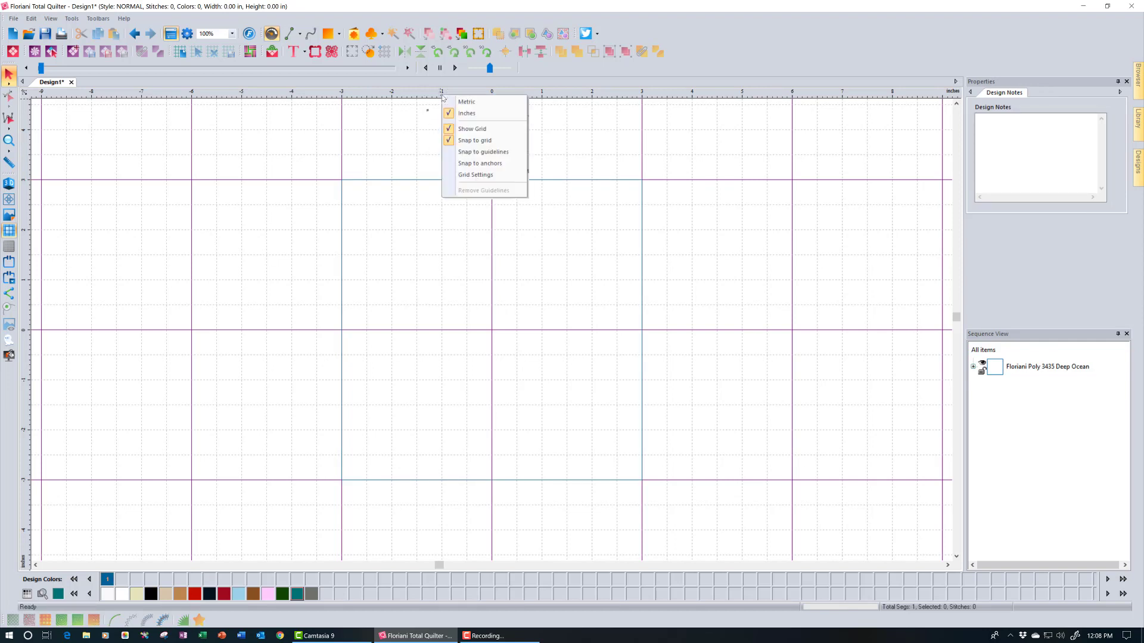
click(485, 140)
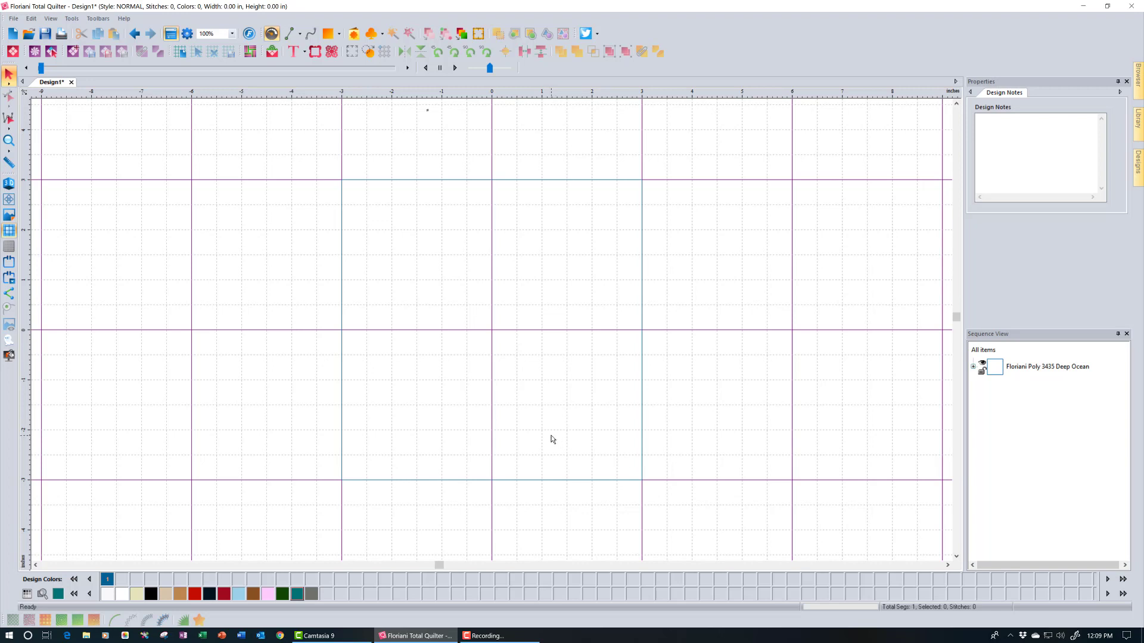
- Rotate the square artwork by 45 degrees
click(1021, 368)
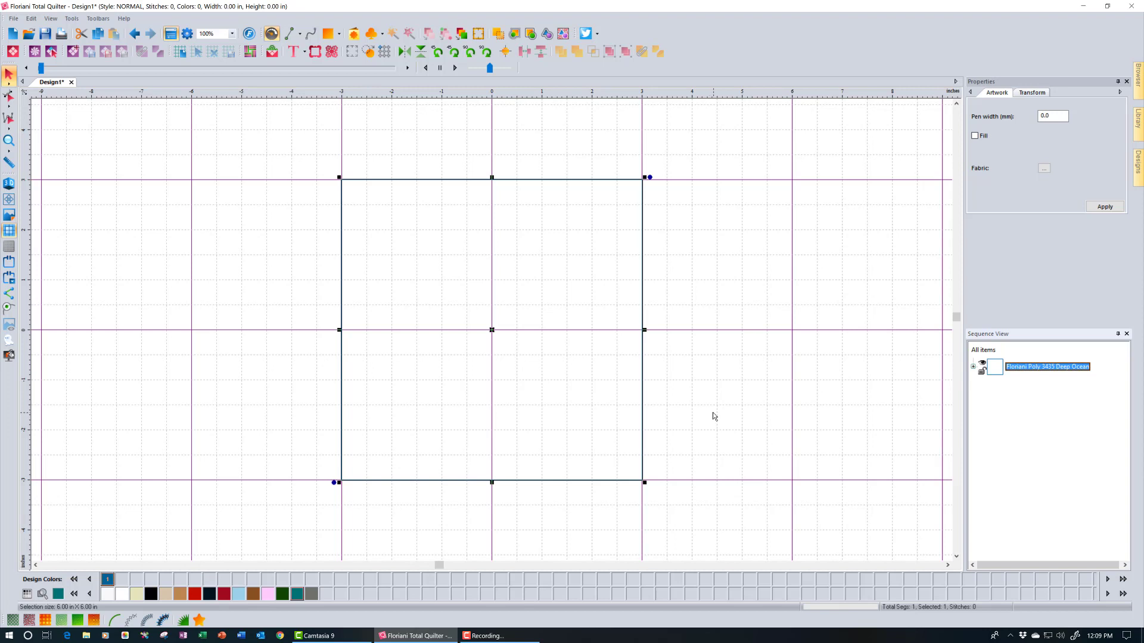
click(1032, 93)
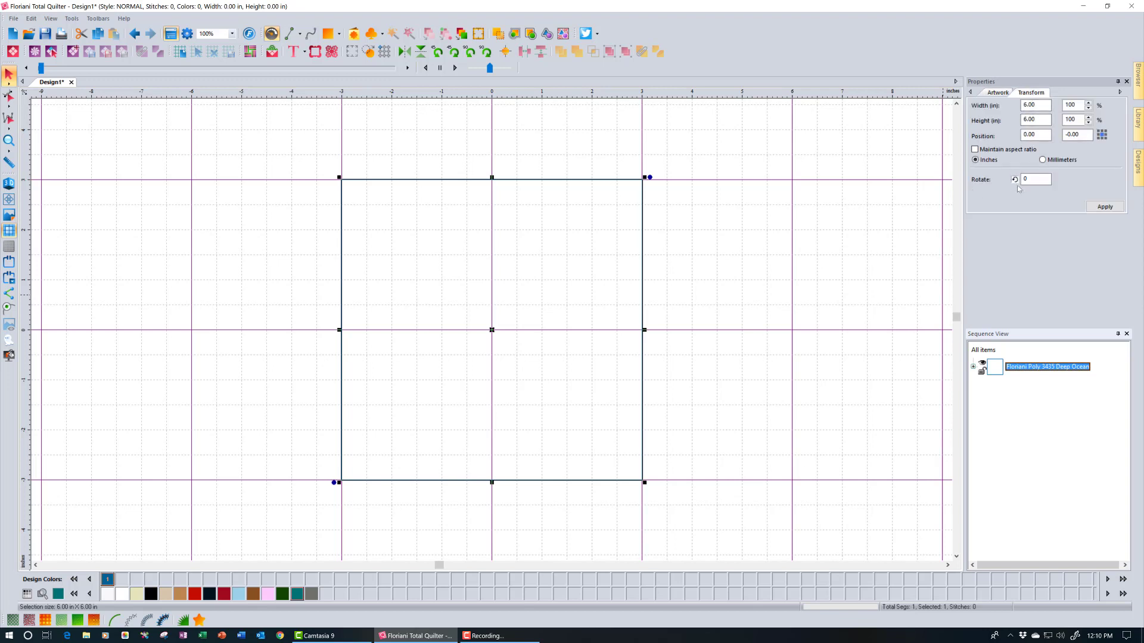
click(1037, 179)
key(BackSpace)
text(45)
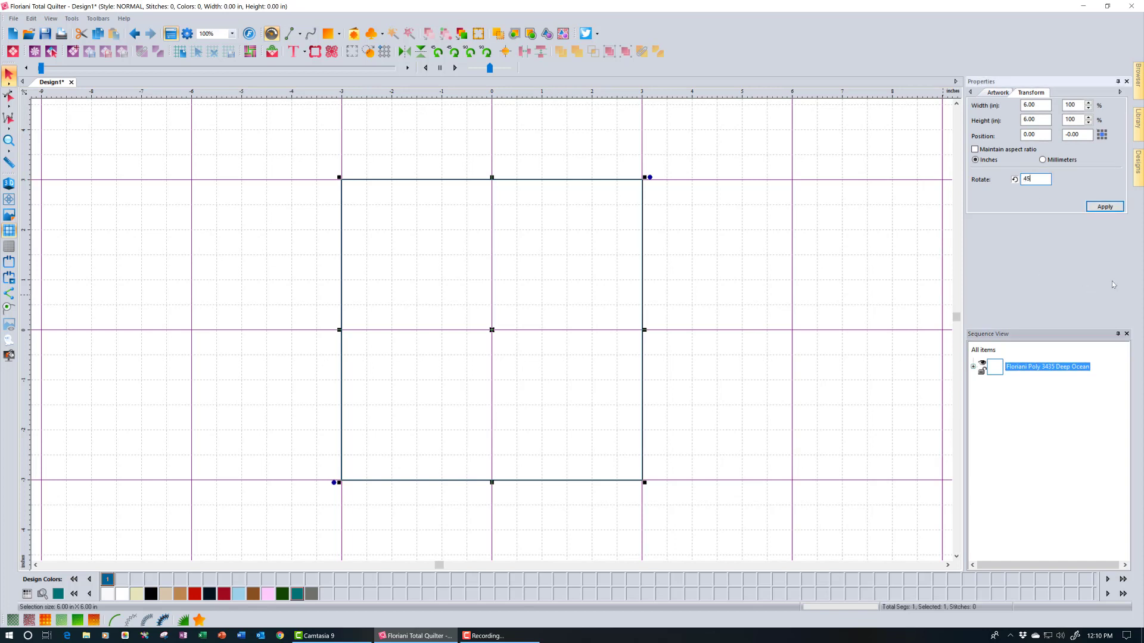
click(1100, 208)
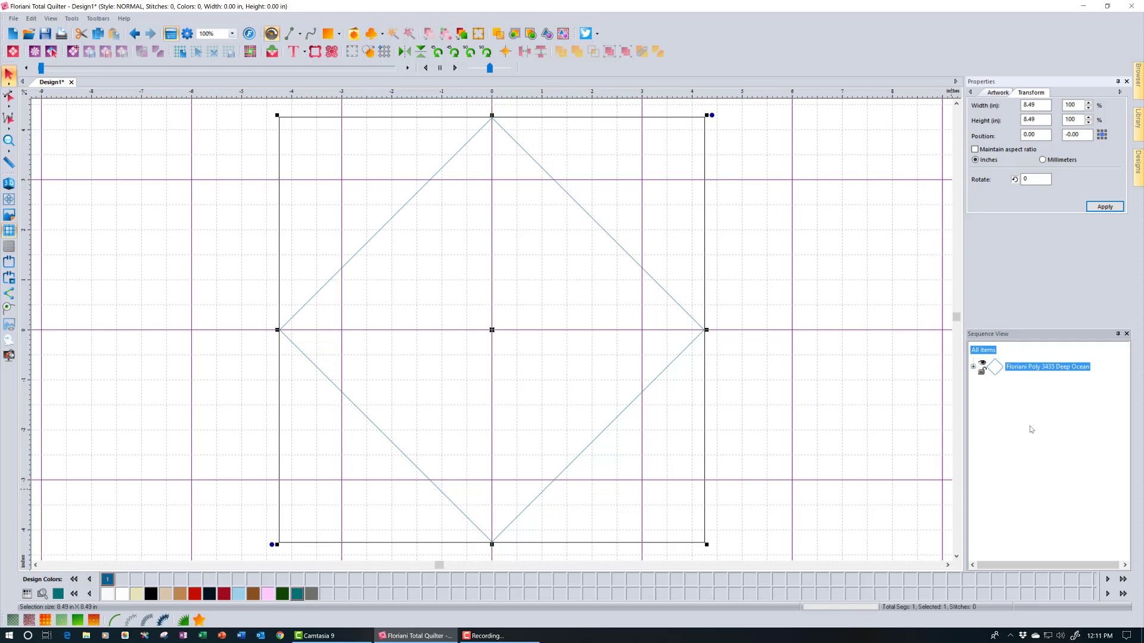
- Create two run-stitch outlines from the diamond artwork in Floriani Cotton 22 Wine, and recolour the second to Floriani Cotton 10 Green
click(115, 623)
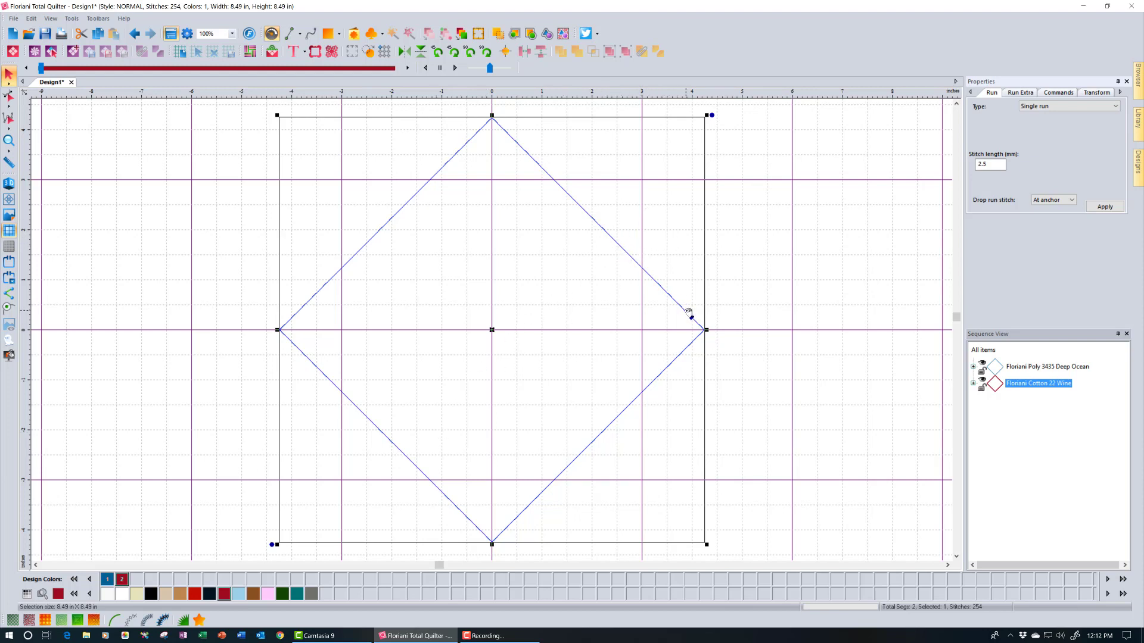
click(1021, 370)
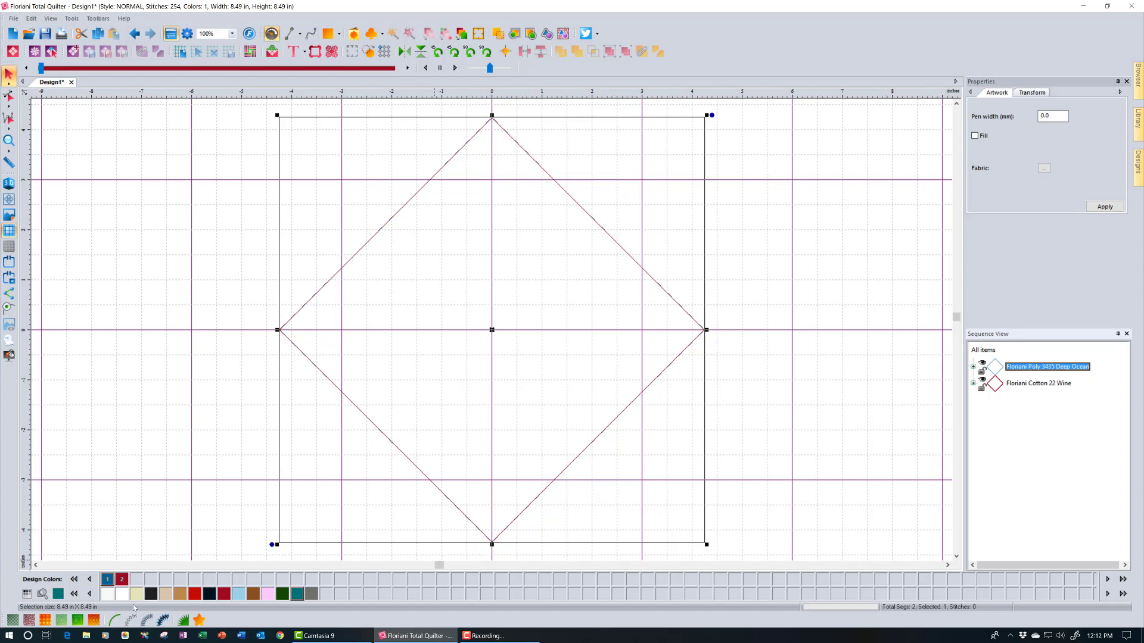
click(115, 621)
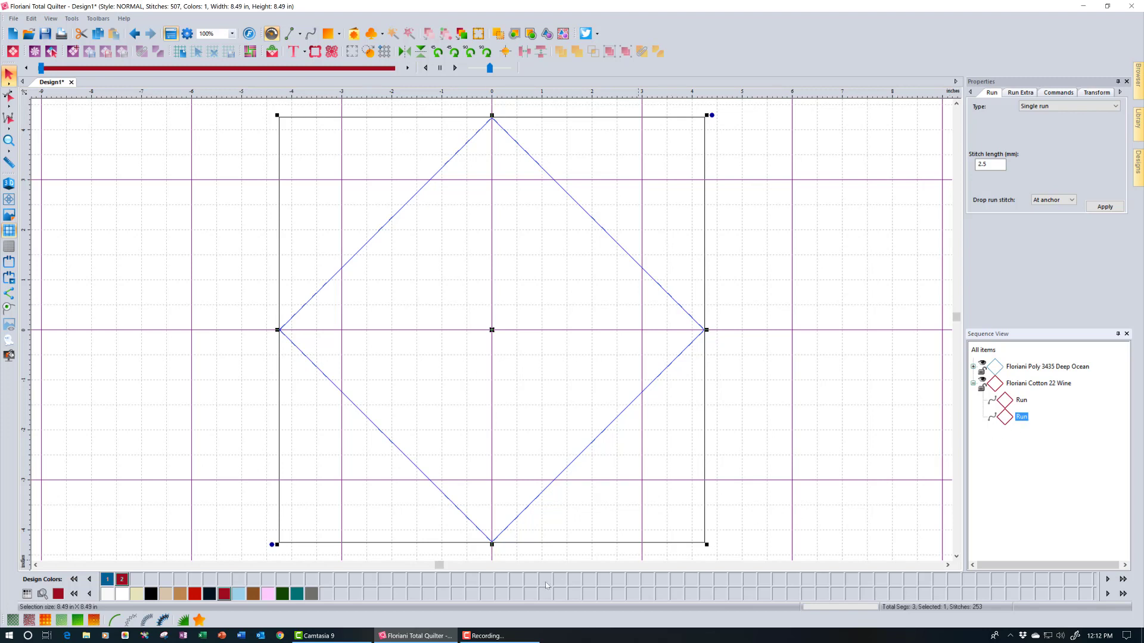
click(283, 594)
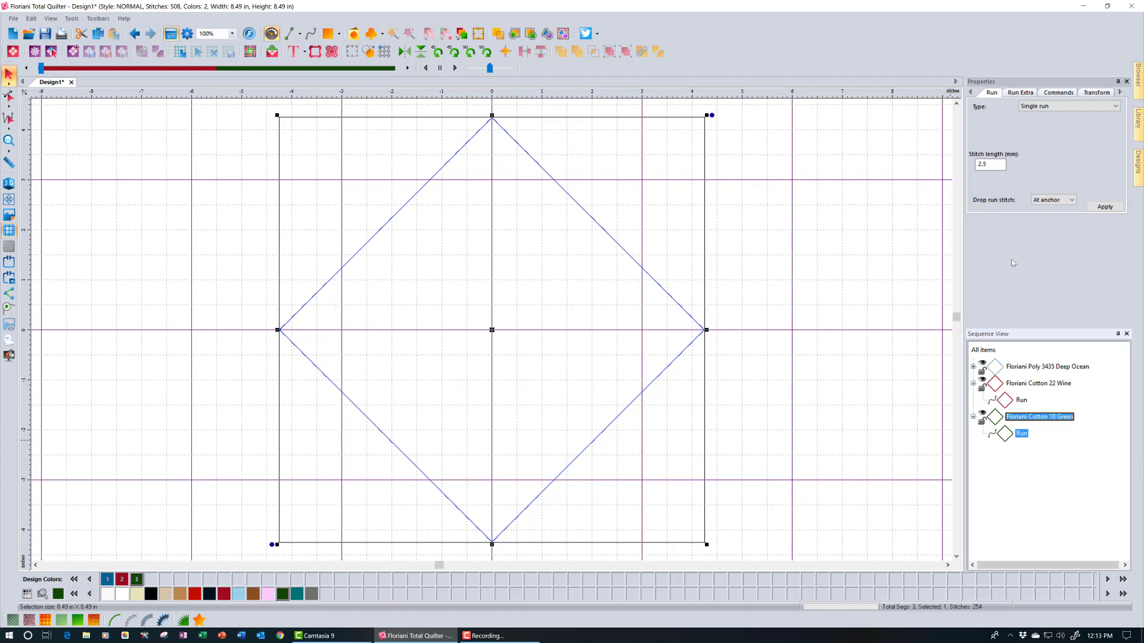
- Set the stitch length of the green run outline to 6 mm
double_click(992, 166)
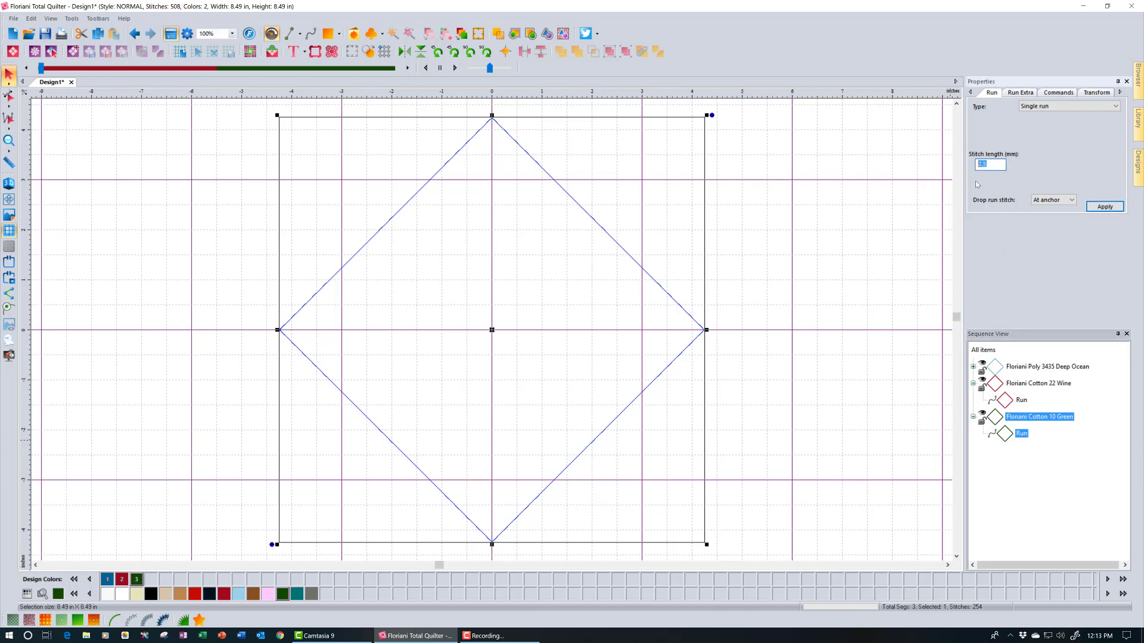
text(6)
click(1102, 209)
click(308, 36)
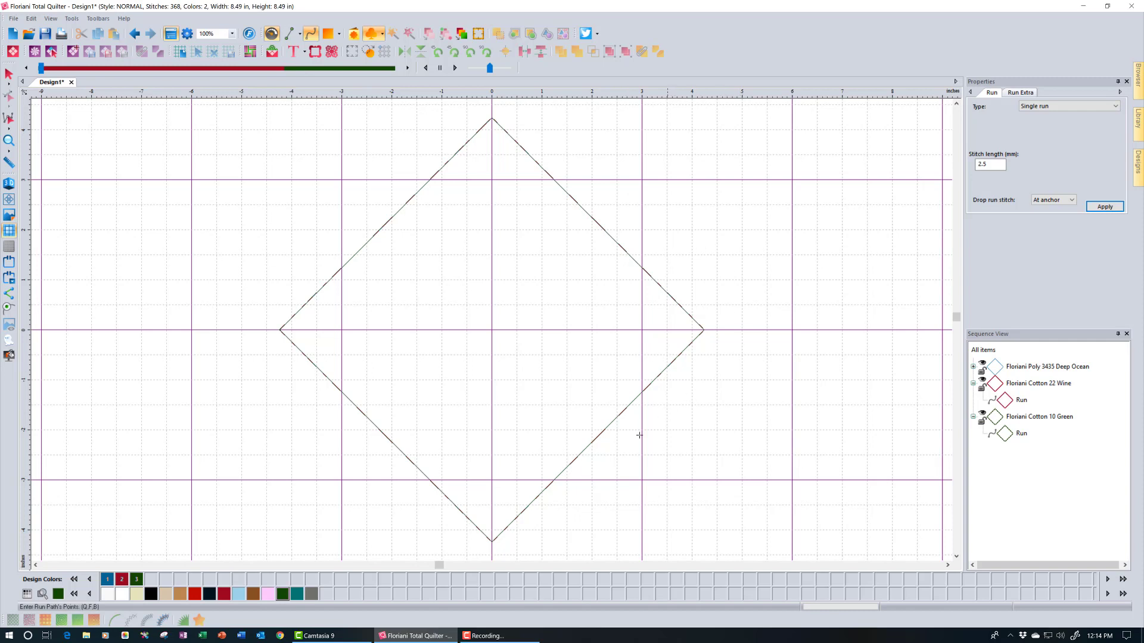
click(226, 595)
- Select all items in the design, nudge them about 0.25 in to the right, and deselect them
click(984, 351)
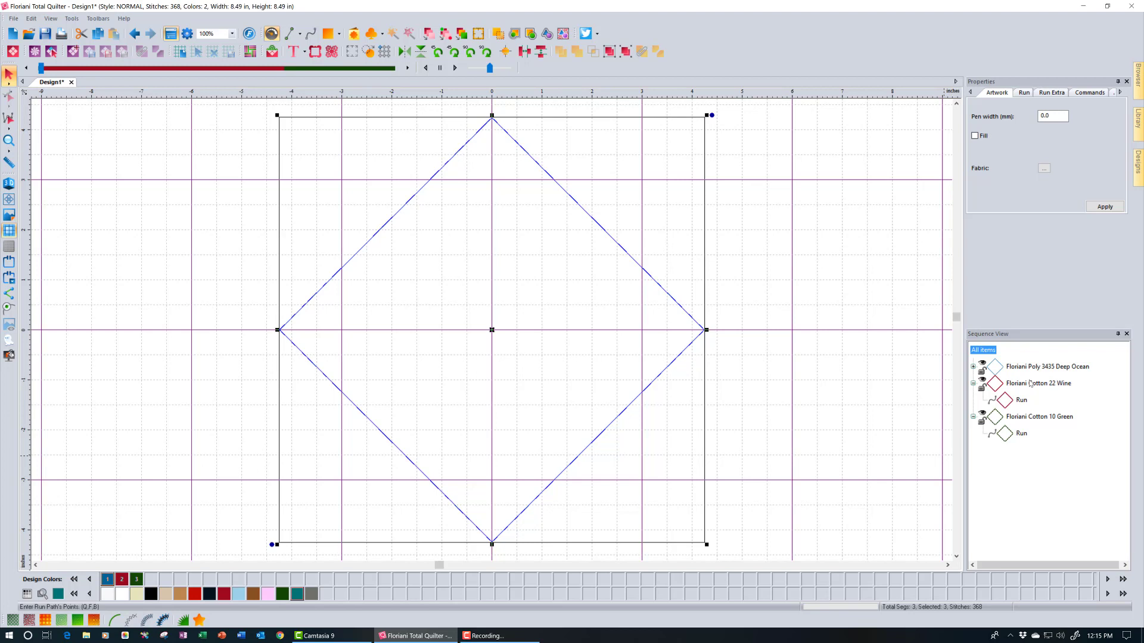
key(Right)
key(Right)
key(Right)
key(Right)
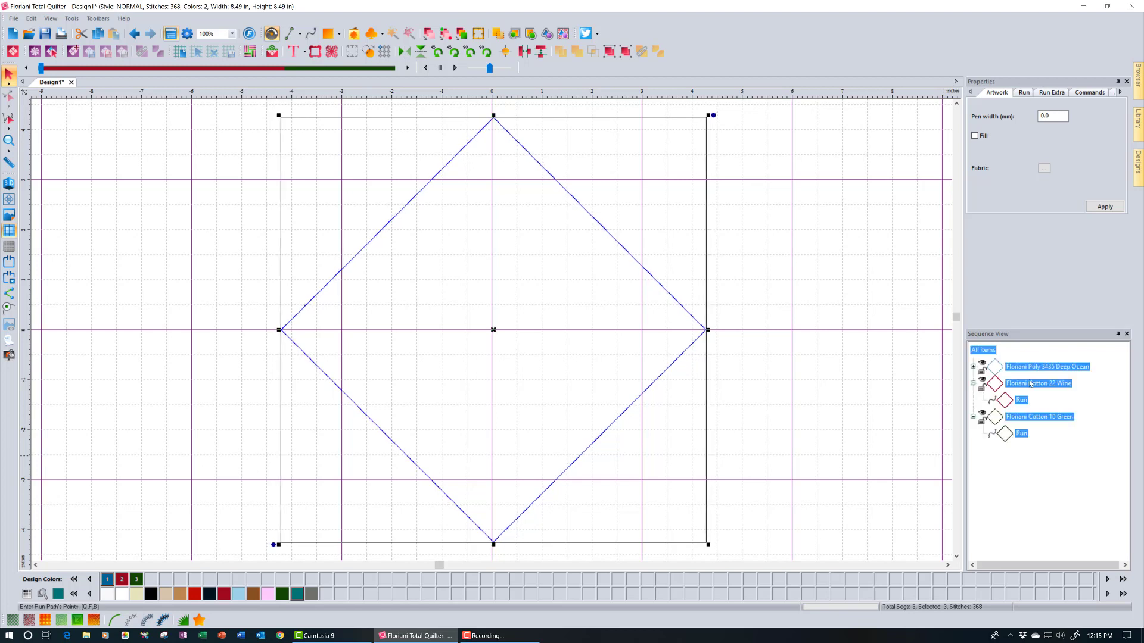
key(Right)
key(Right)
key(Right)
key(Right)
key(Right)
key(Right)
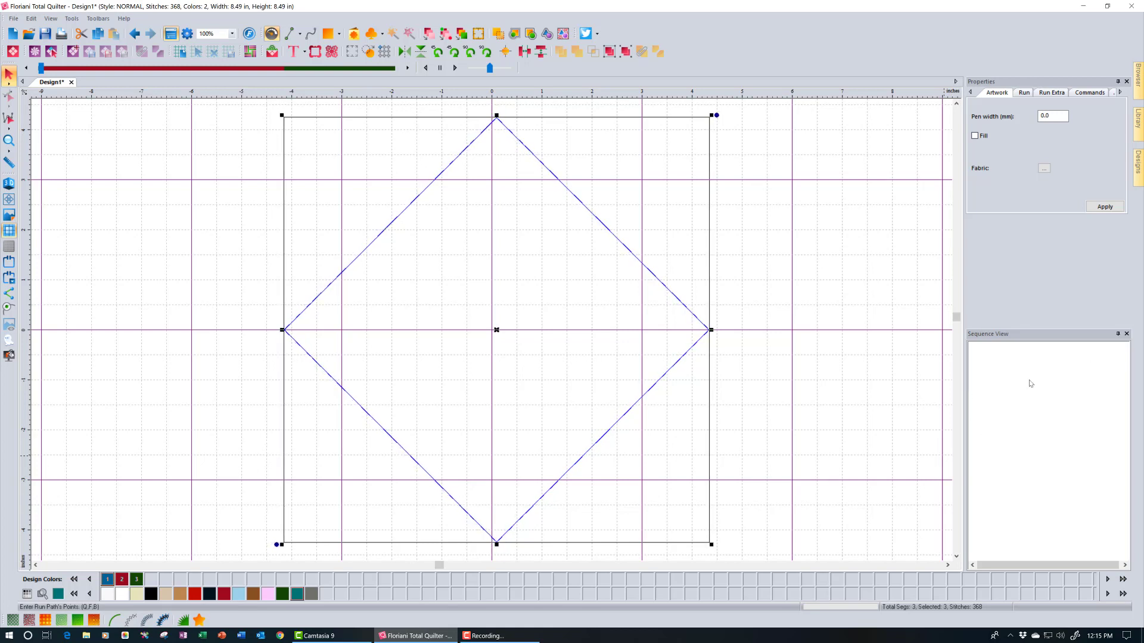
key(Right)
key(Right)
key(Right)
key(Right)
key(Right)
key(Right)
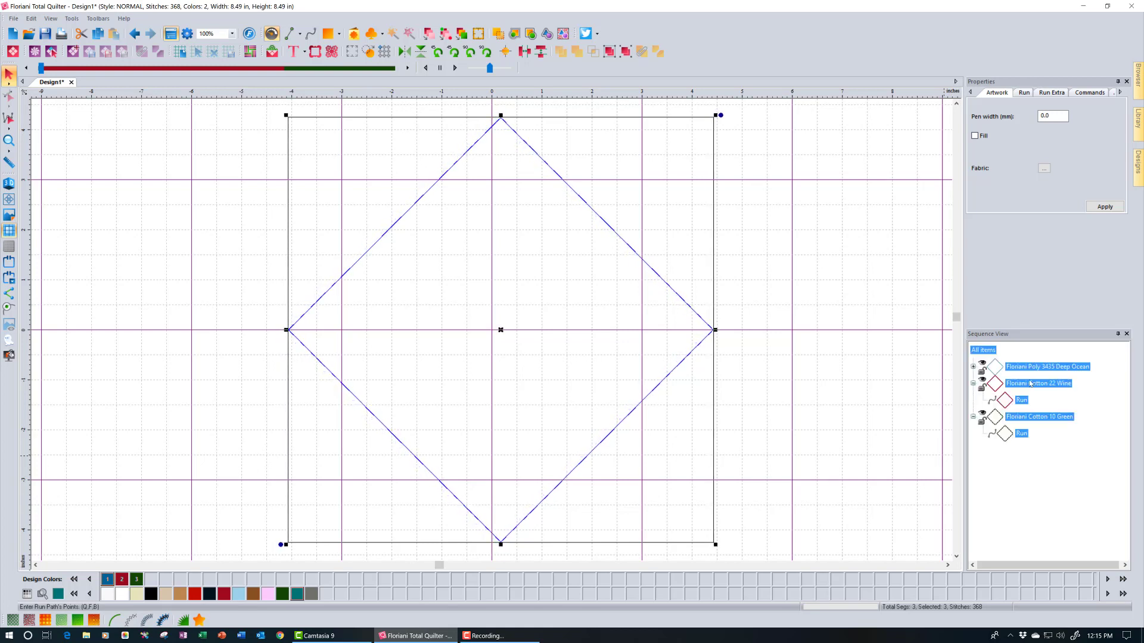
key(Right)
key(Right)
key(Right)
key(Right)
key(Right)
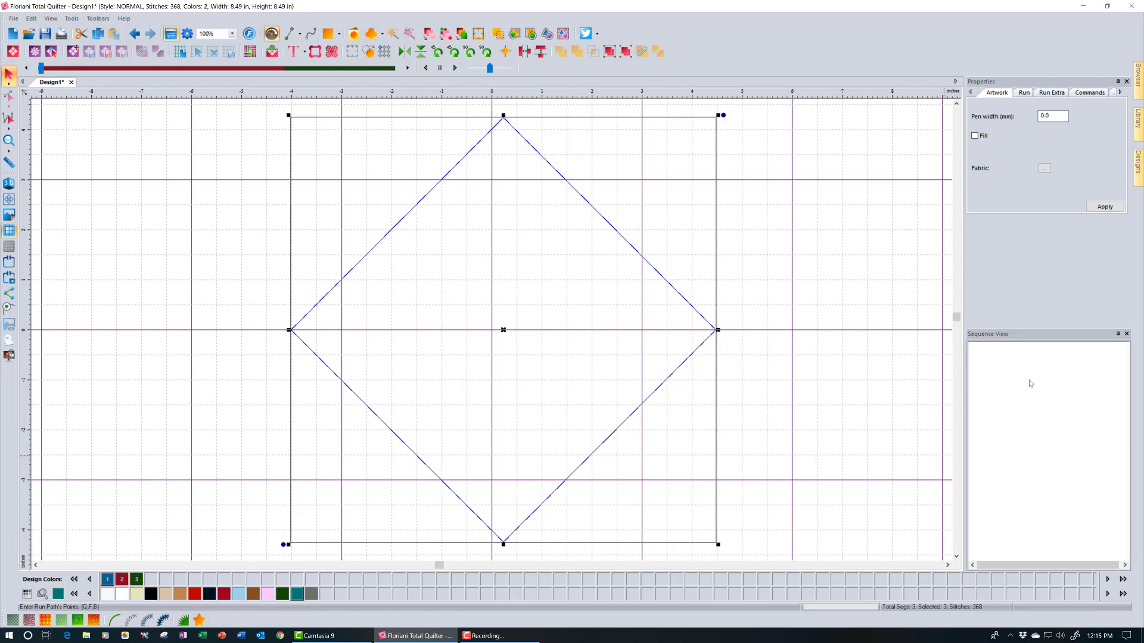
key(Right)
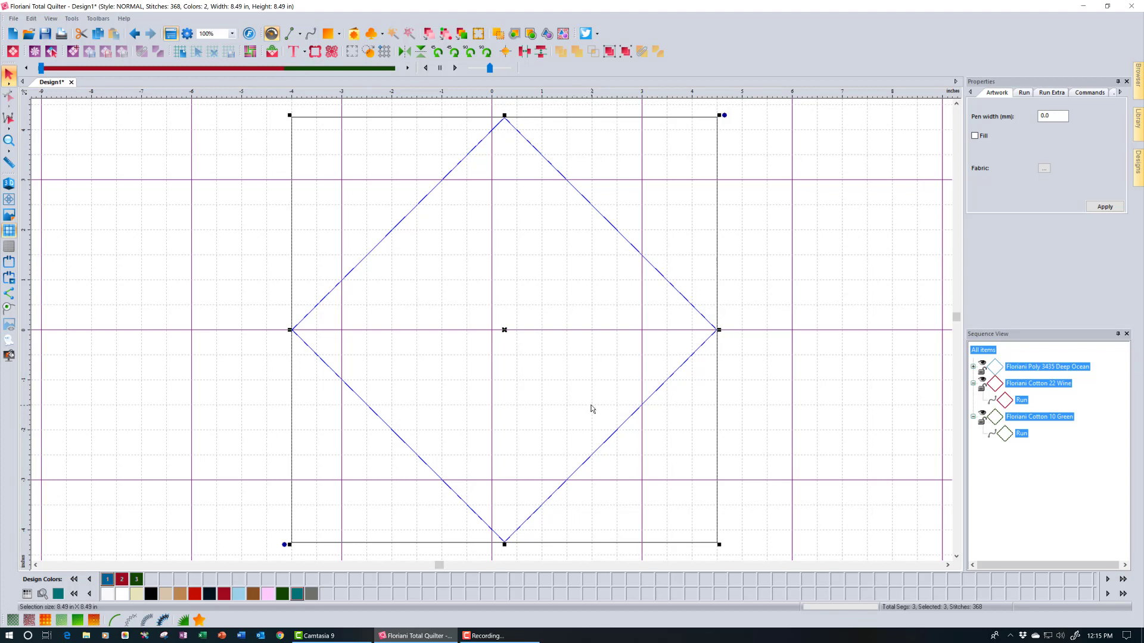
click(751, 420)
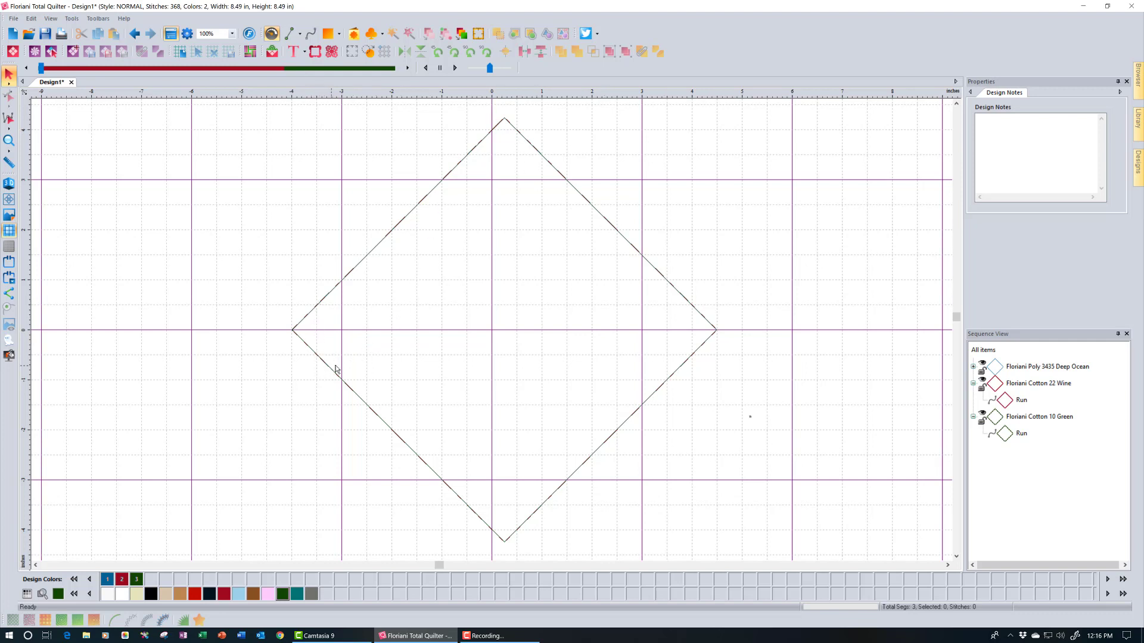
- Draw a vertical single-run line in Floriani Cotton 22 Wine across the diamond's left corner, at about -3.5 in on the horizontal ruler
click(305, 33)
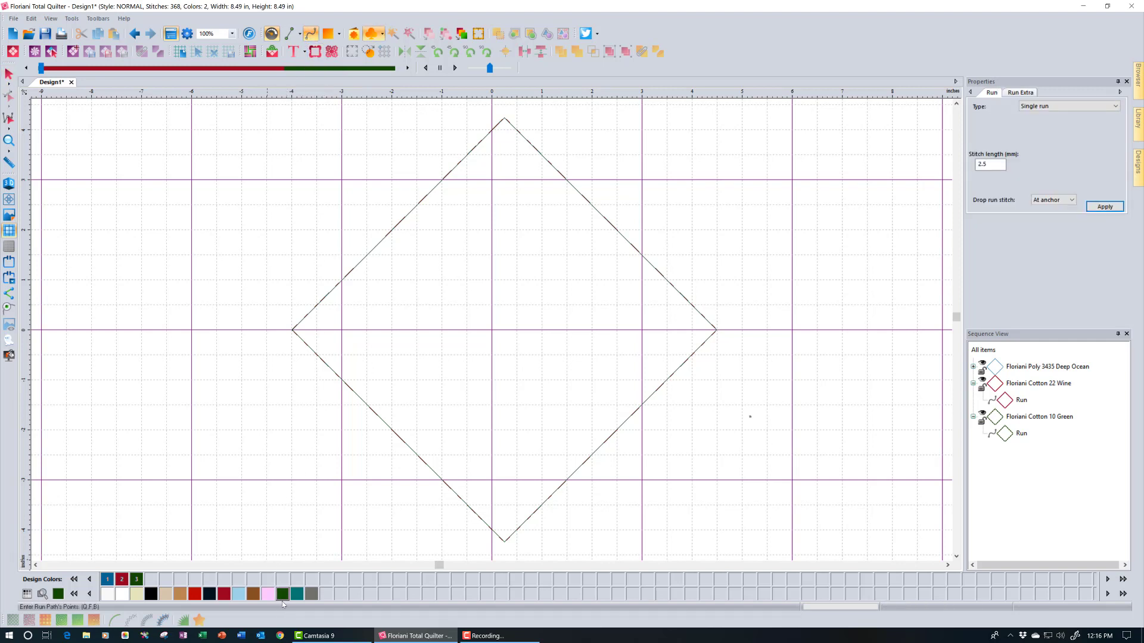
click(225, 595)
click(316, 306)
click(316, 353)
key(Return)
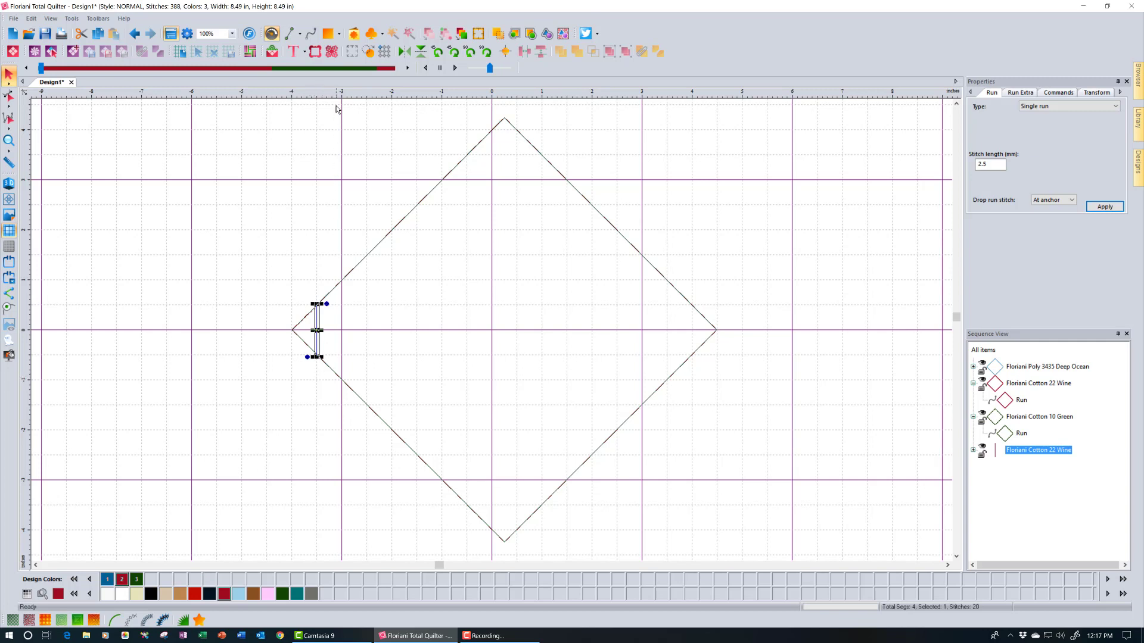
- Draw two more vertical run lines between the diamond's edges, at about -3 in and -2.5 in on the horizontal ruler
click(310, 33)
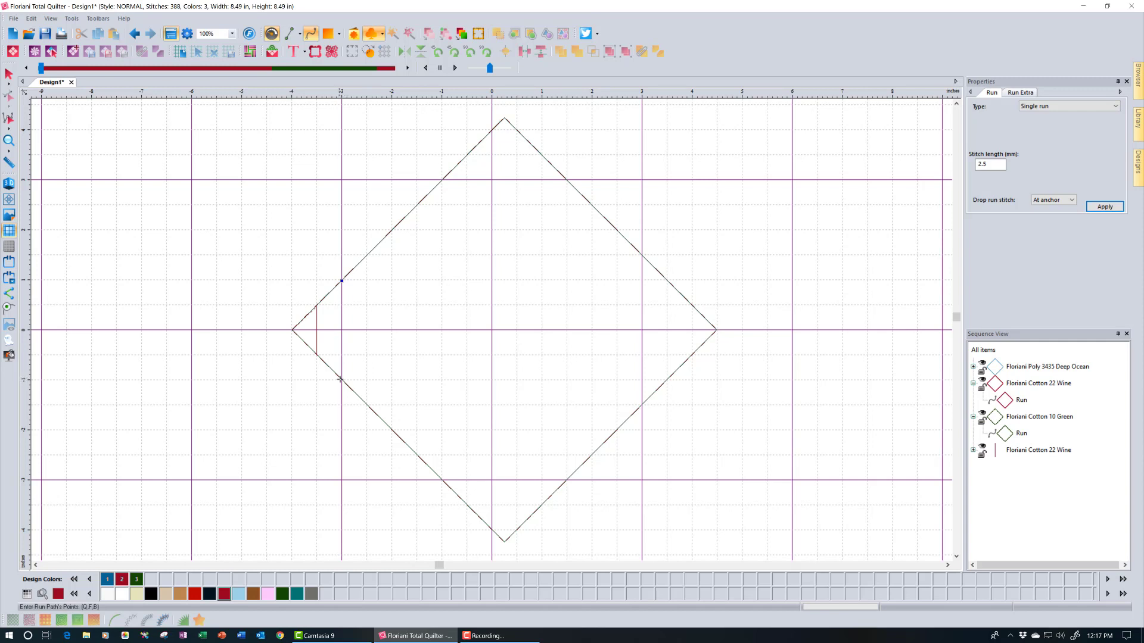
click(341, 379)
key(Return)
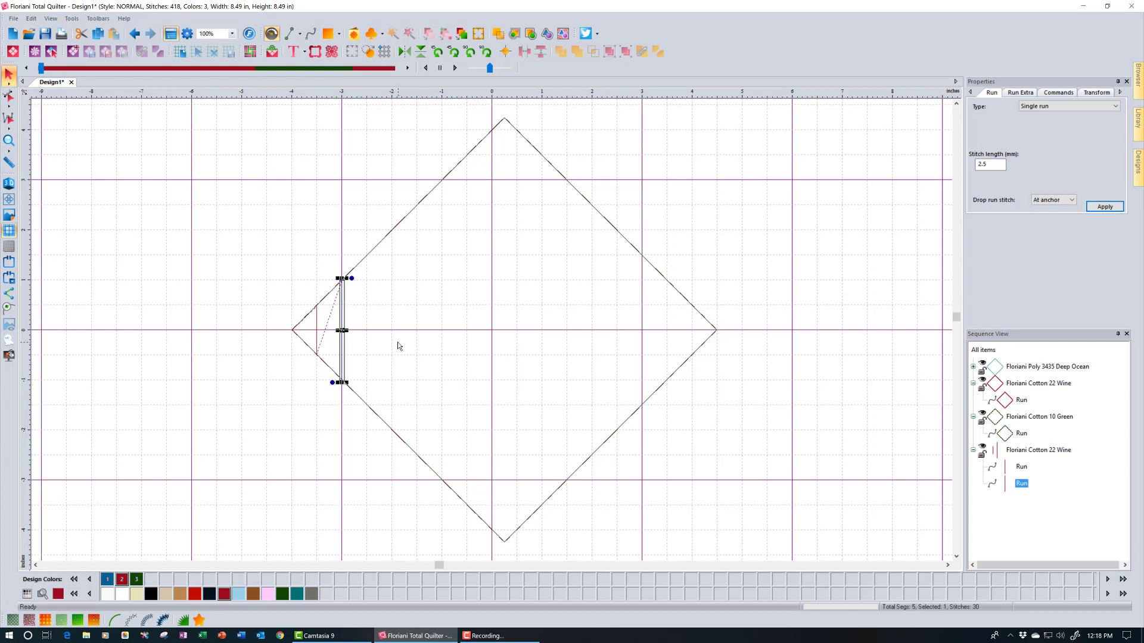
click(310, 34)
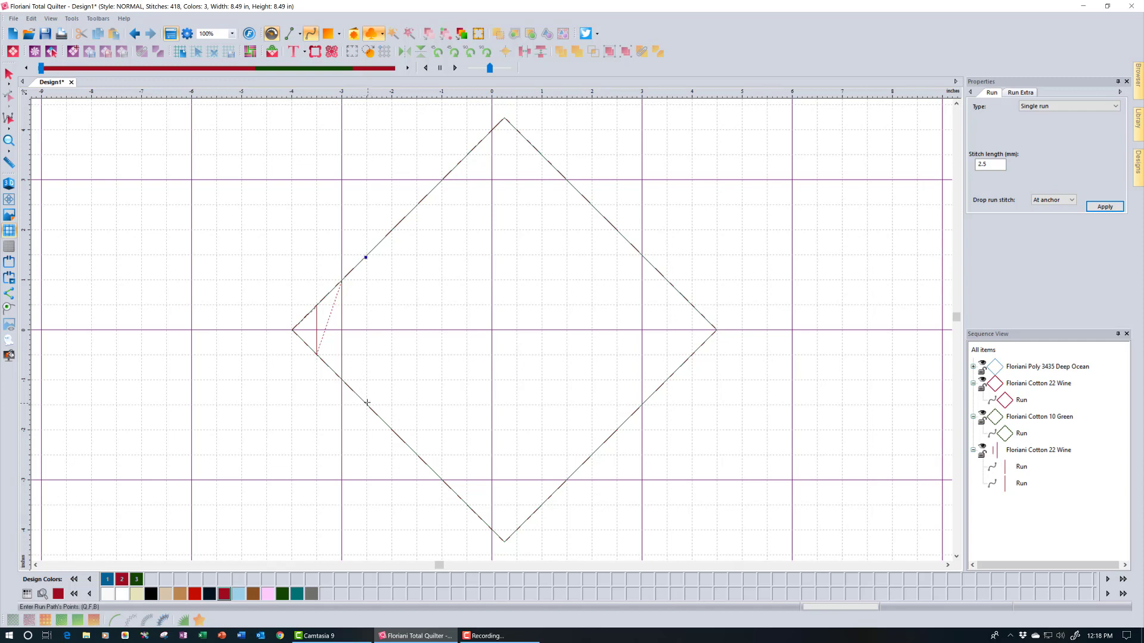
click(367, 404)
key(Return)
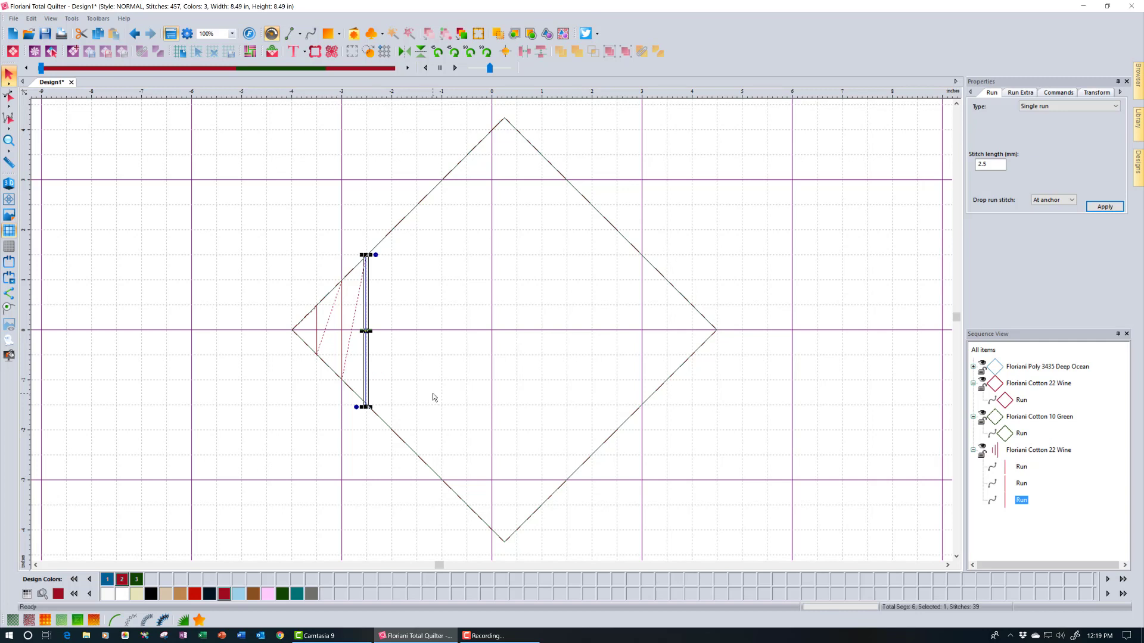
- Draw vertical run lines from the diamond's upper-left edge to its lower-left edge at about -2 in and -1.5 in
click(311, 34)
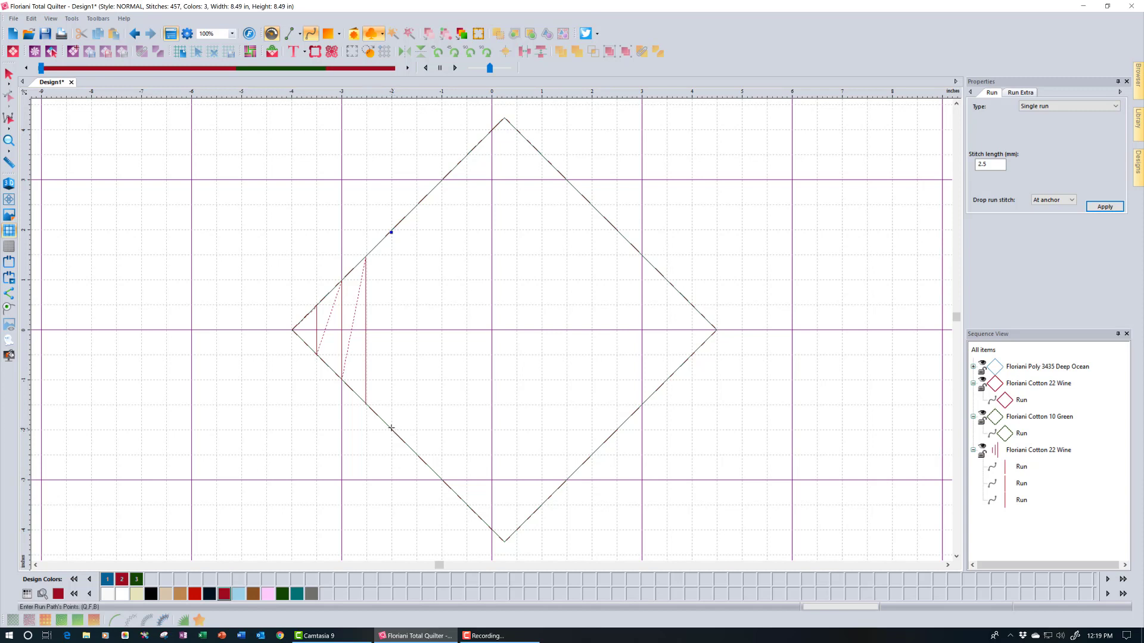
click(390, 427)
key(Return)
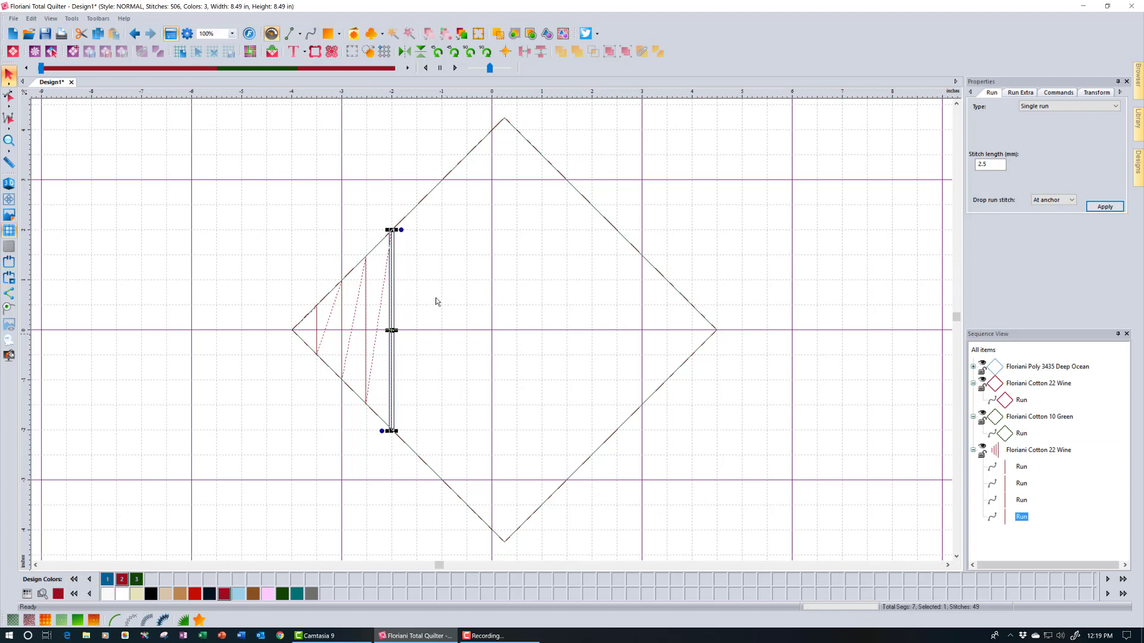
click(311, 34)
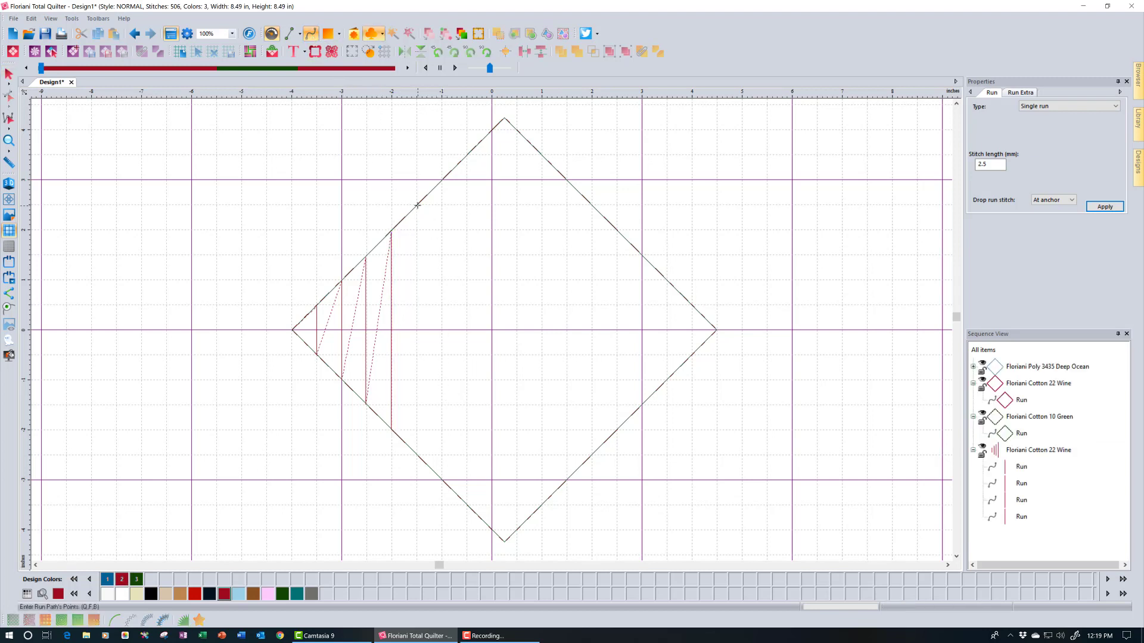
click(417, 455)
key(Return)
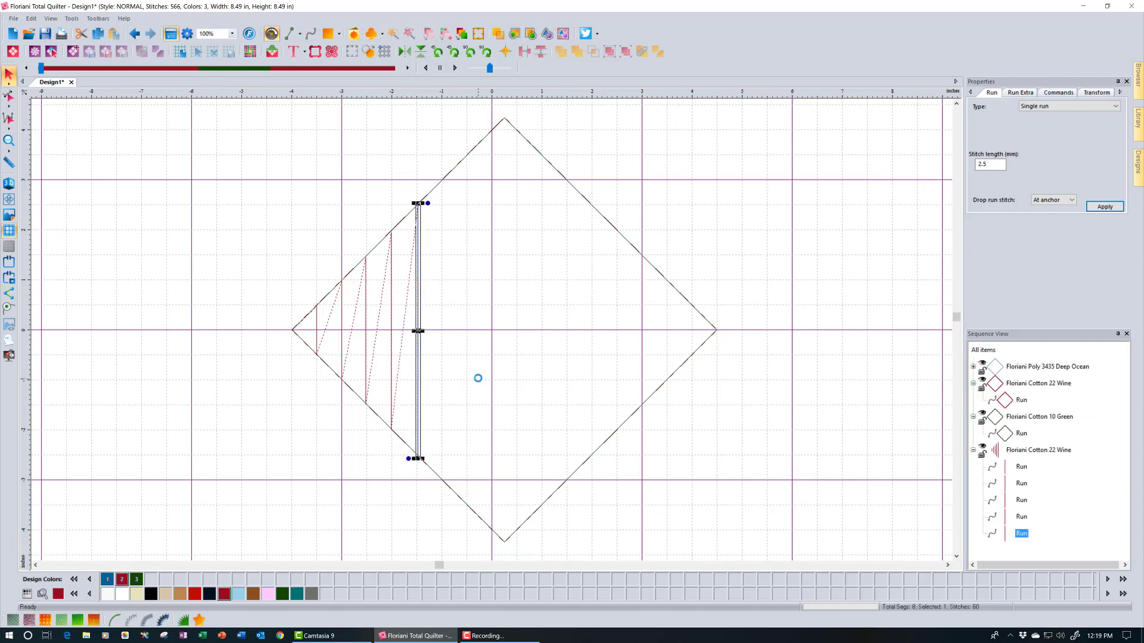
- Add vertical run lines spanning the diamond at about -1 in and -0.5 in on the horizontal ruler
click(311, 33)
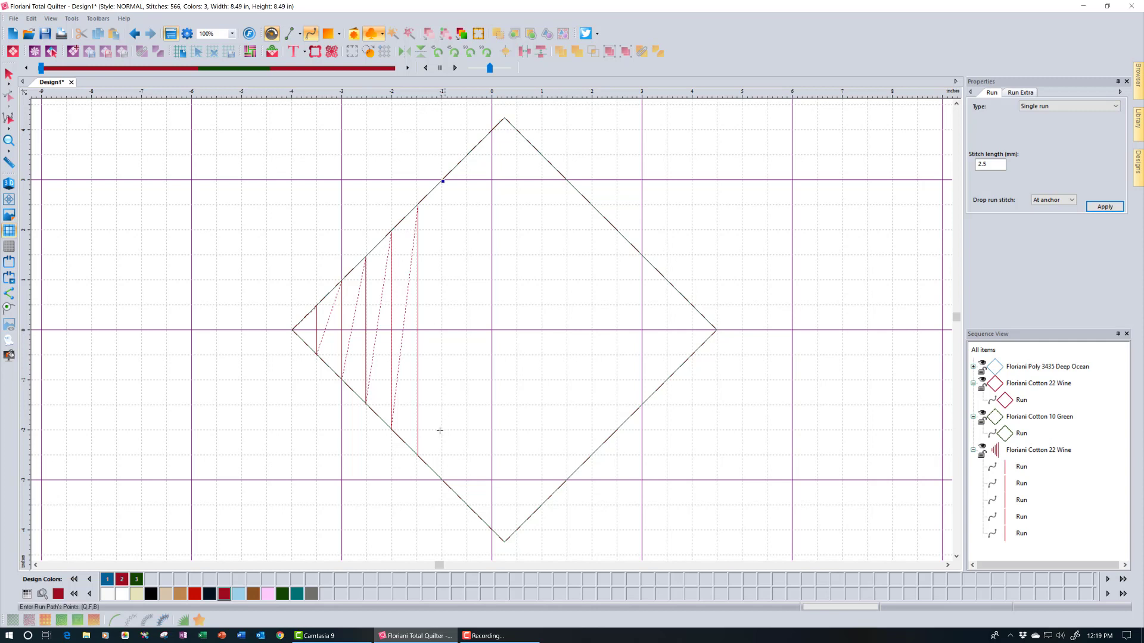
click(441, 480)
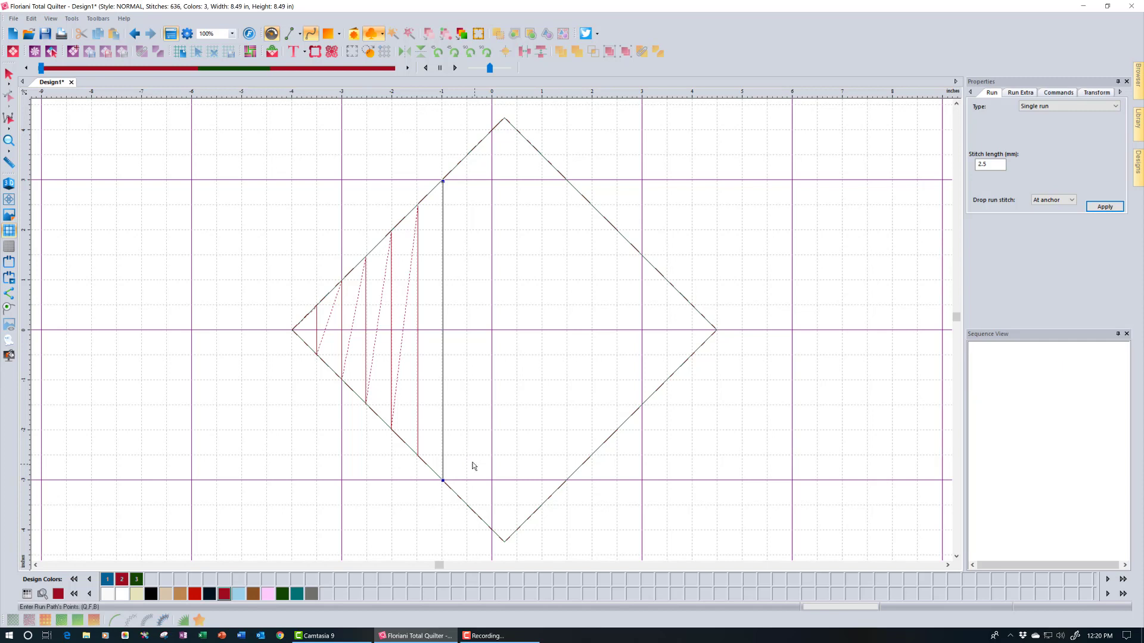
key(Return)
click(310, 33)
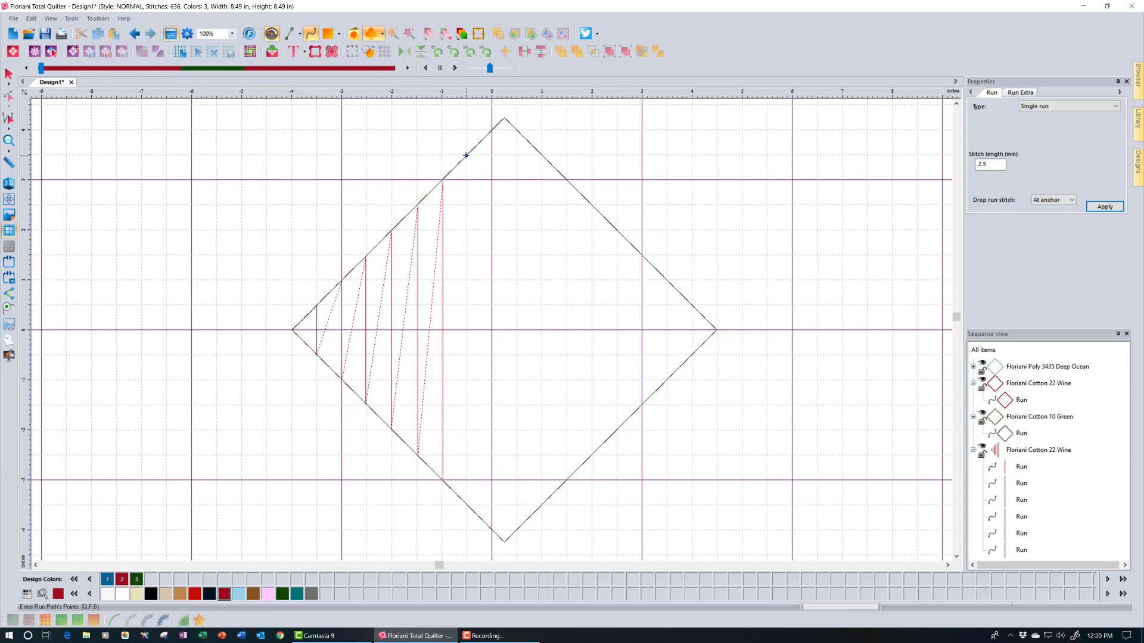
click(467, 504)
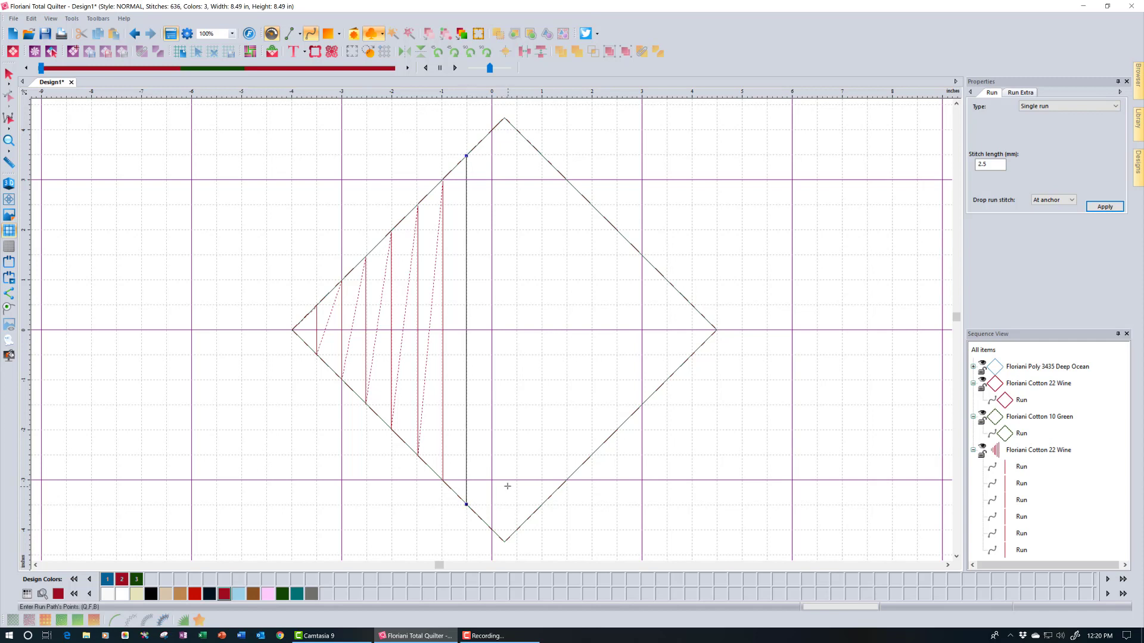
key(Return)
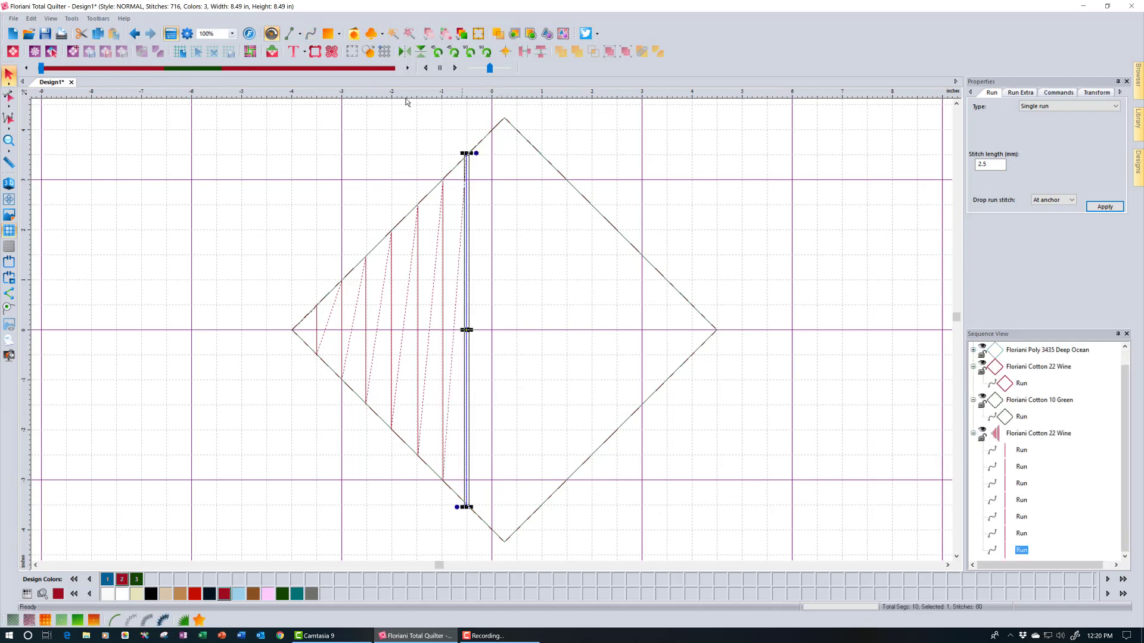
- Draw a vertical run line spanning the diamond at the 0 in grid line
click(310, 34)
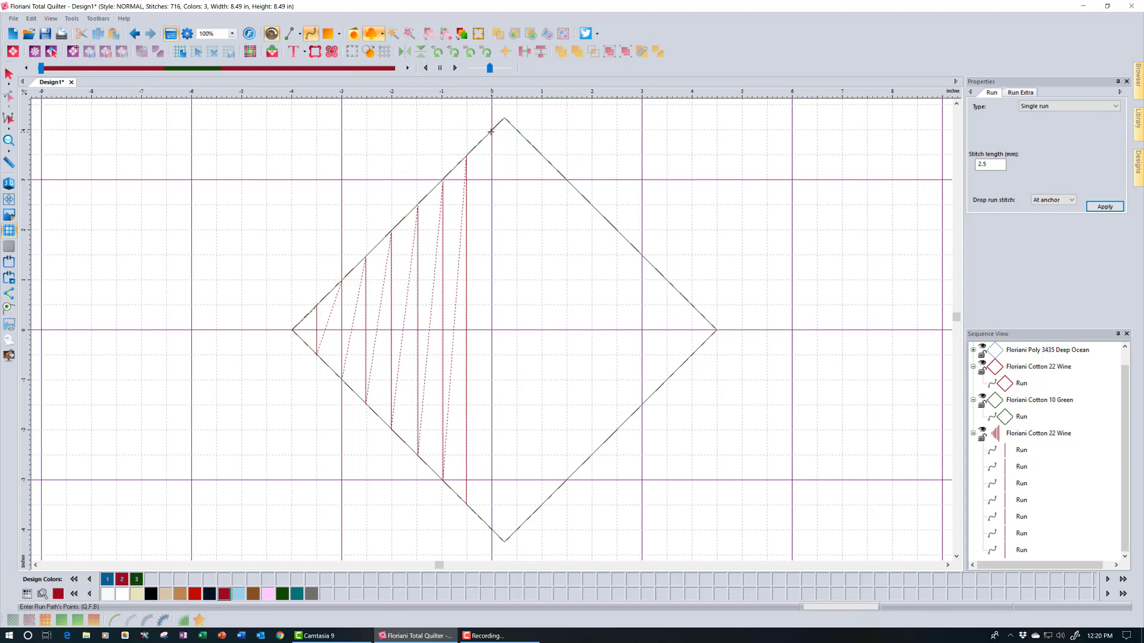
click(492, 527)
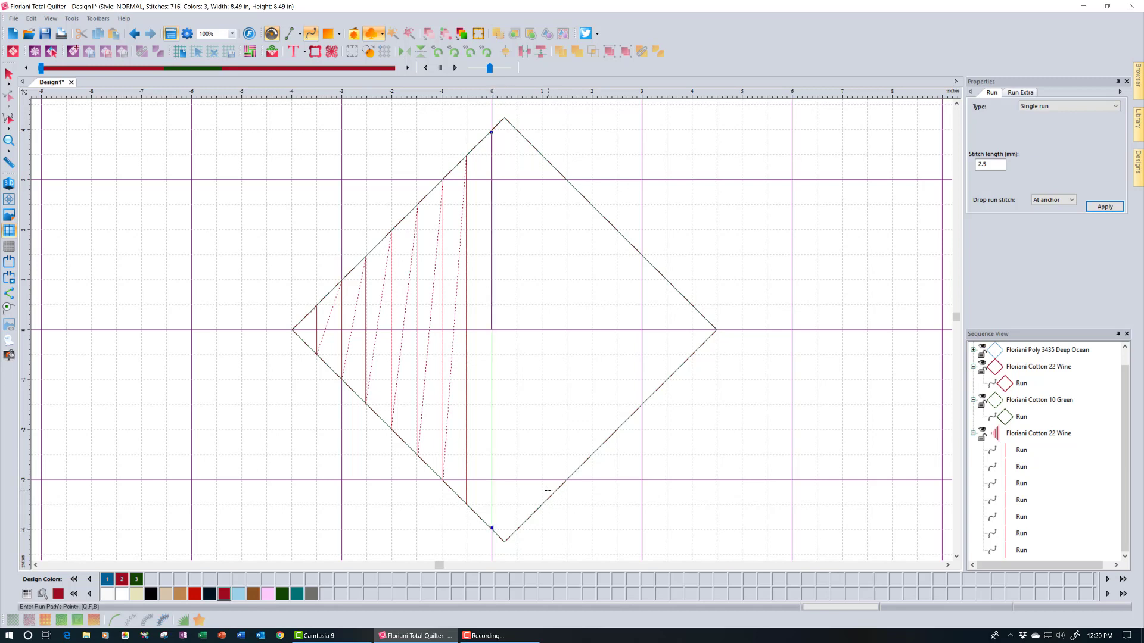
key(Return)
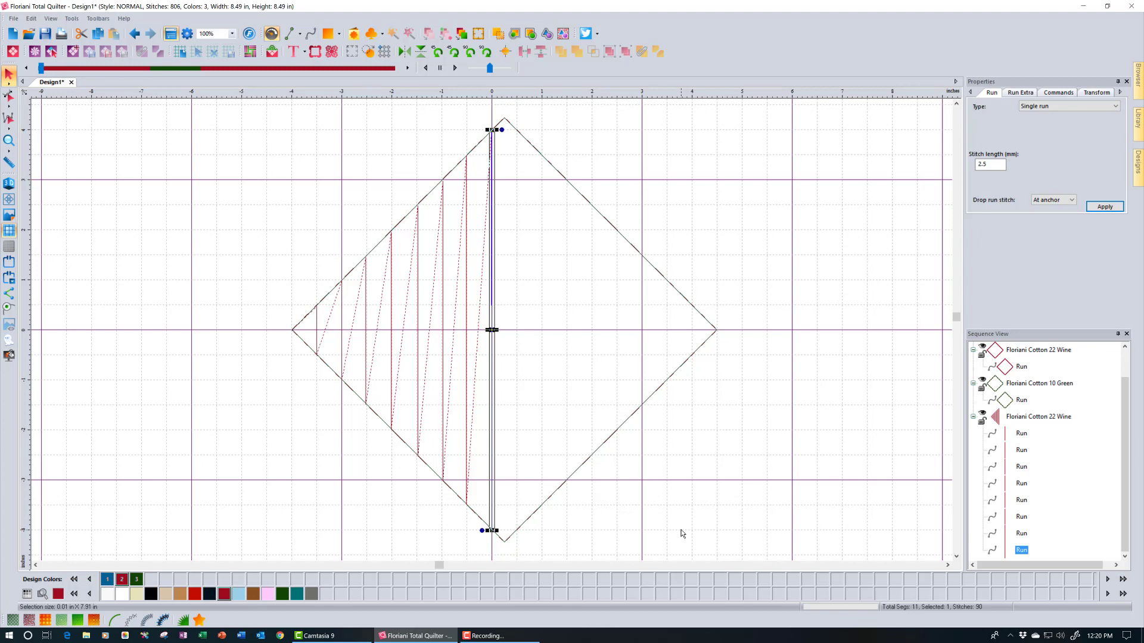
- Duplicate the whole group of wine vertical run lines in place and flip the copy horizontally
click(1024, 417)
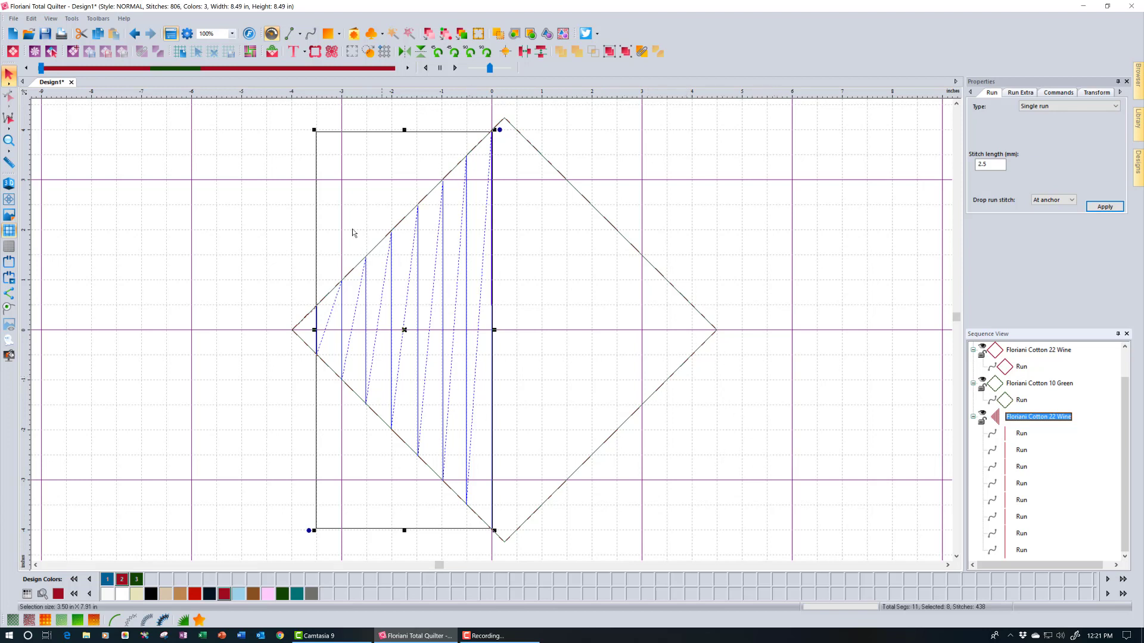
right_click(411, 291)
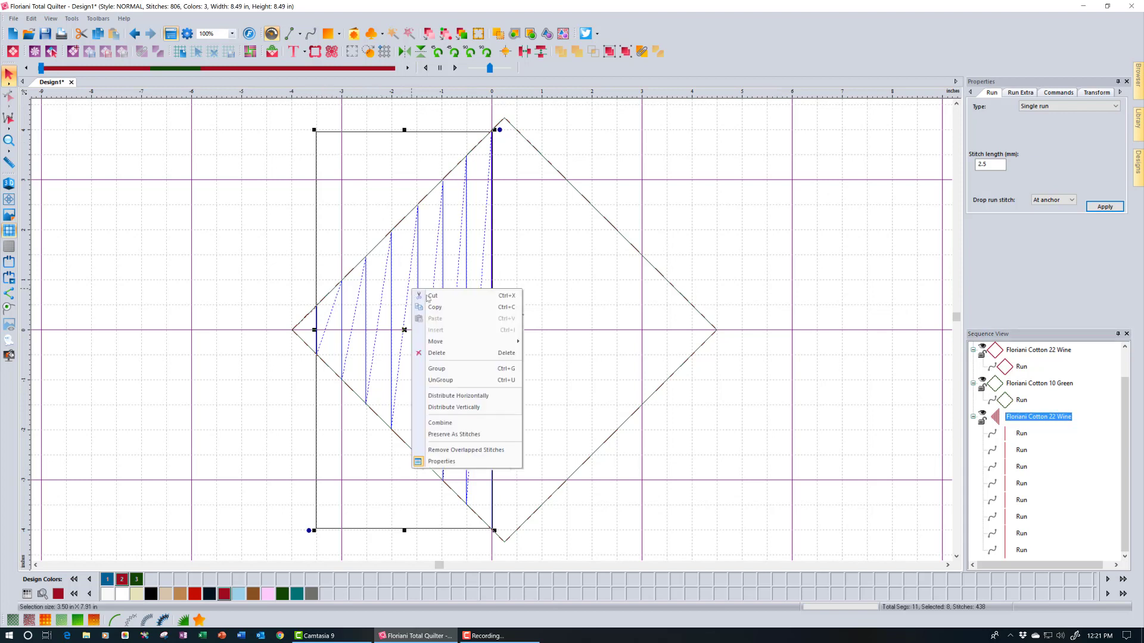
click(443, 311)
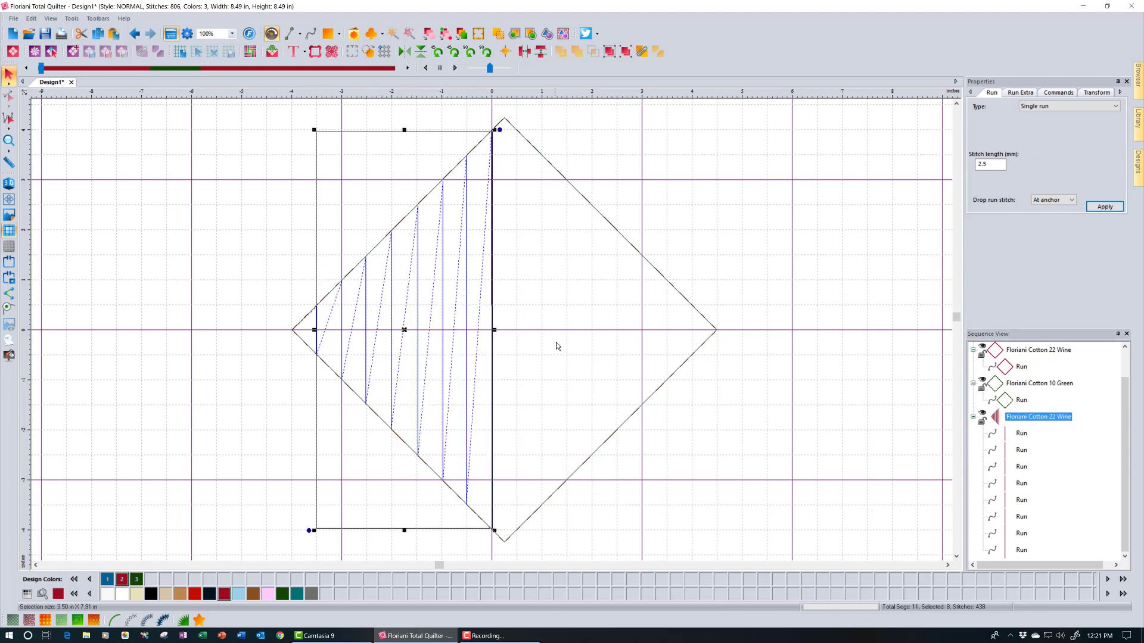
click(115, 34)
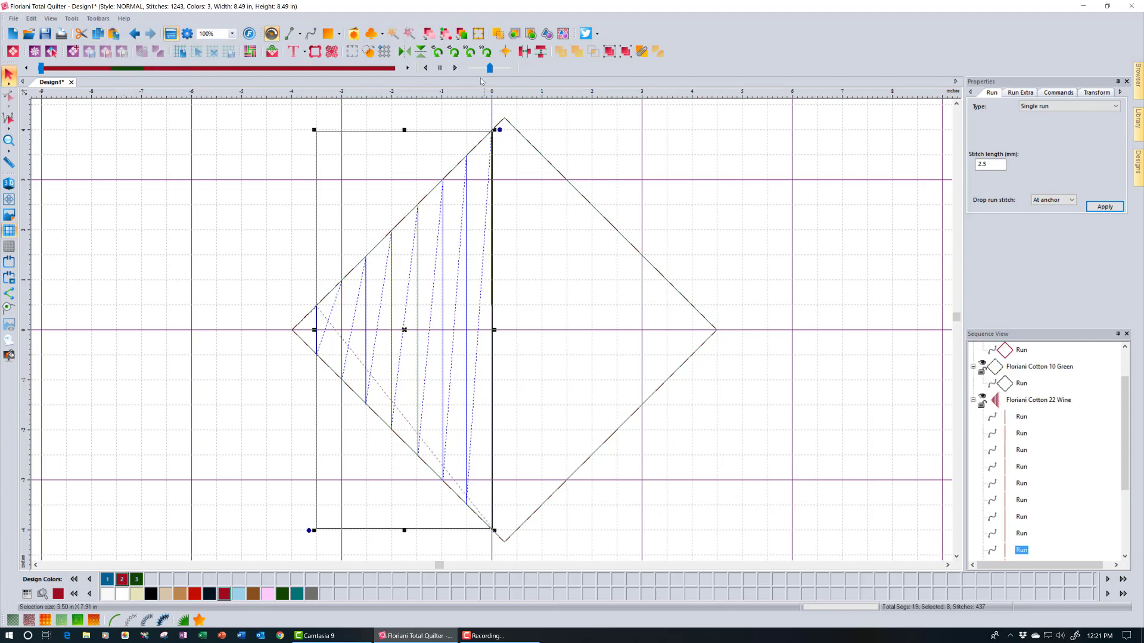
click(403, 53)
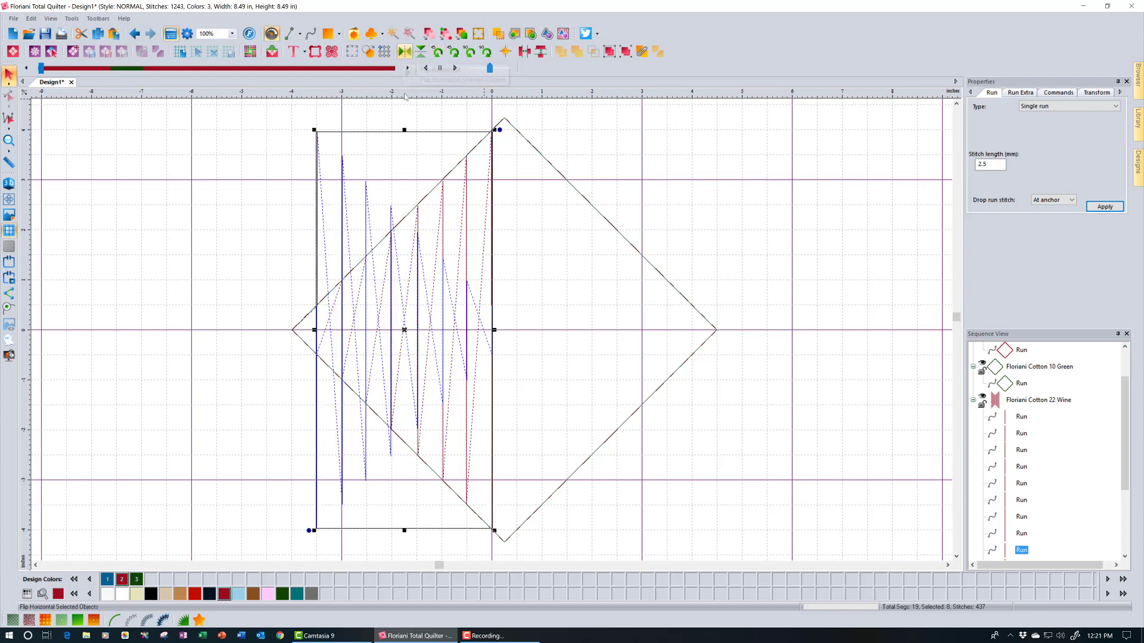
- Move the flipped line group into the diamond's right half, nudge it so its line ends meet the outline, and deselect it
drag(399, 319, 601, 314)
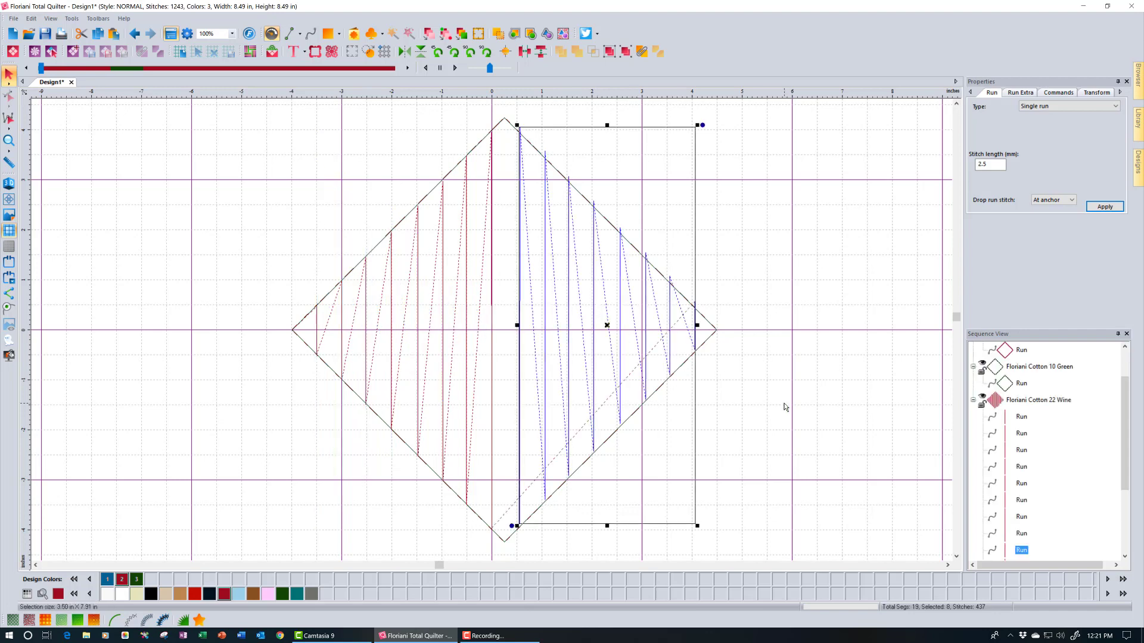
key(Down)
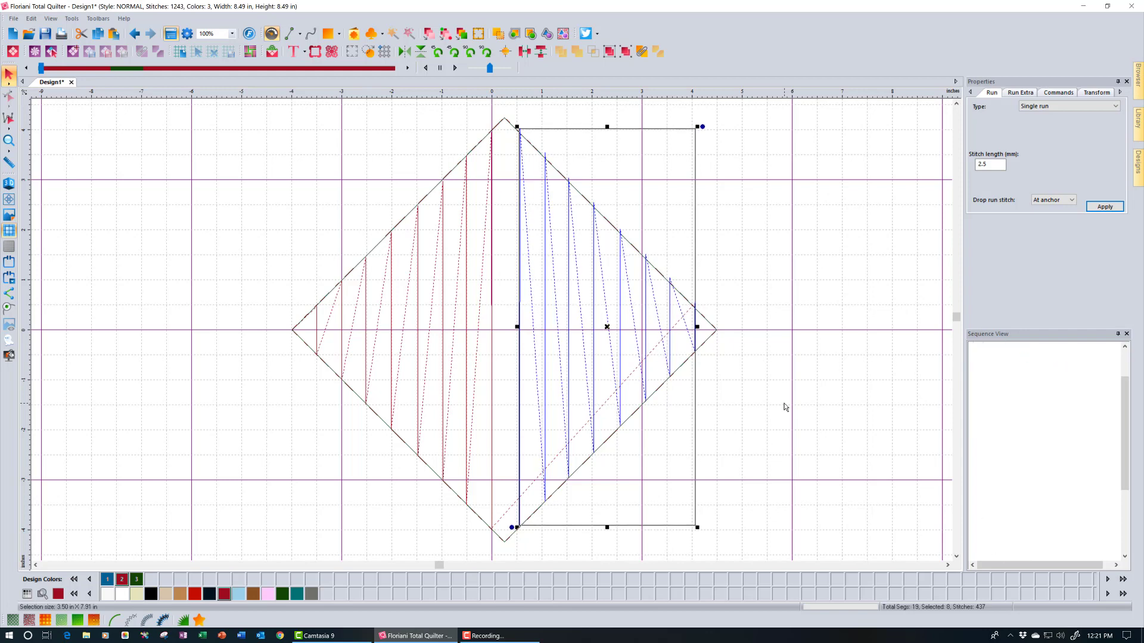
key(Down)
key(Down)
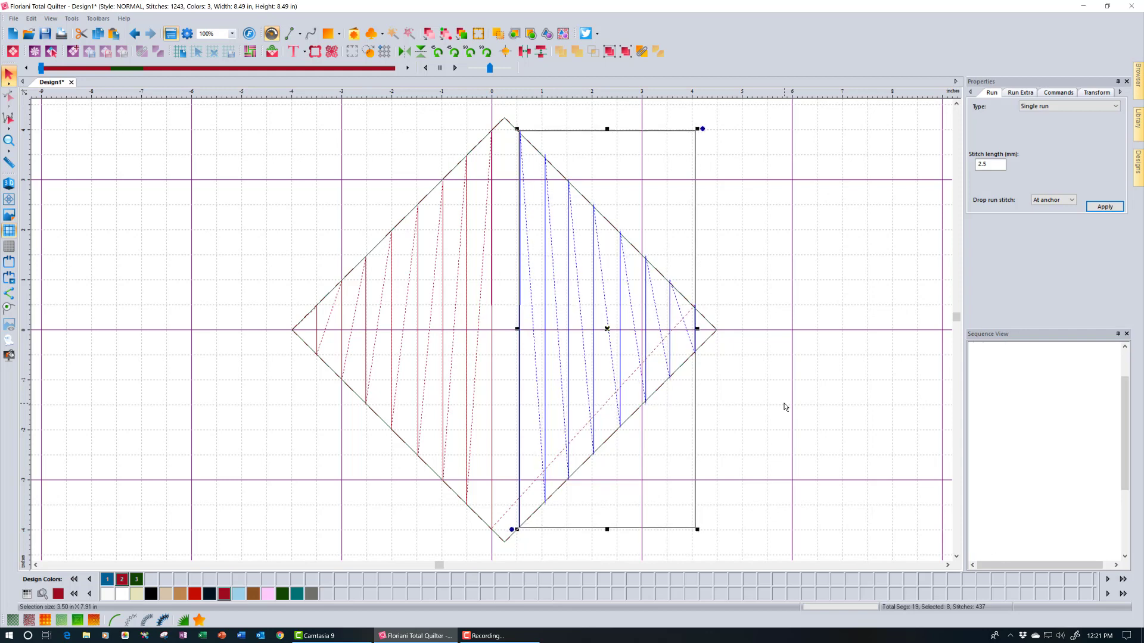
key(Left)
key(Left)
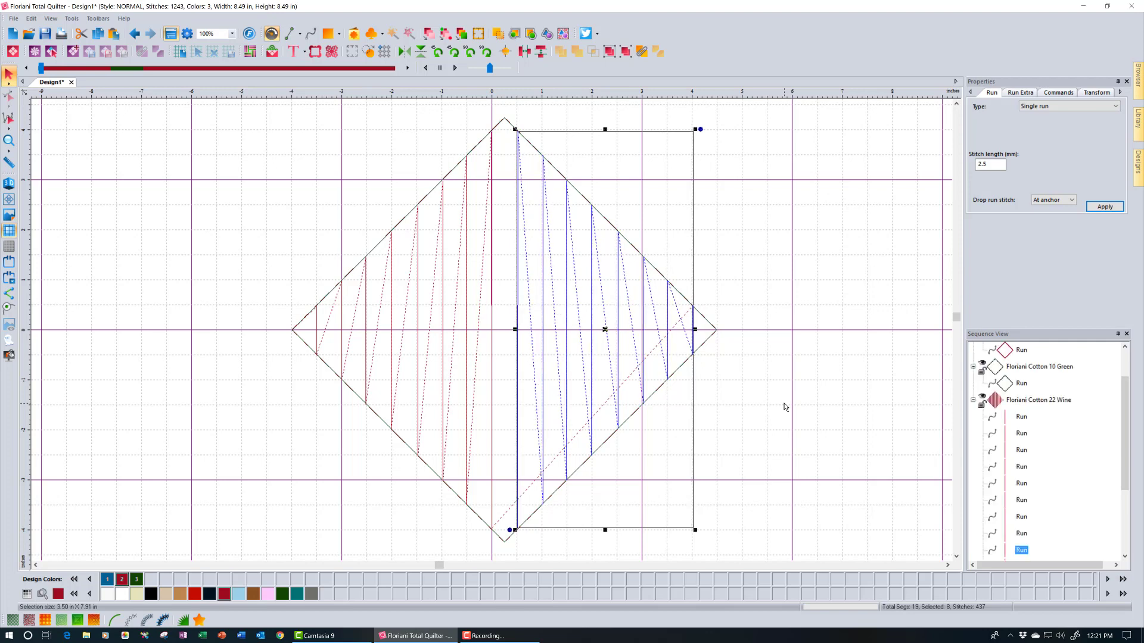
key(Escape)
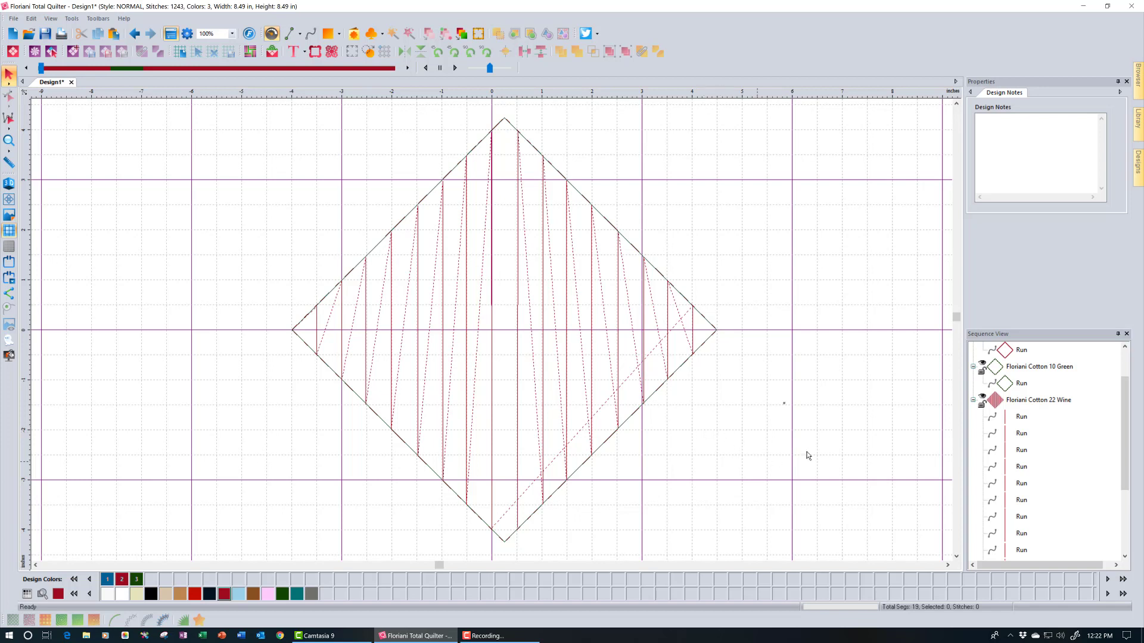
- Apply the Bean style with 3 repeats to all the wine vertical run lines, and deselect them
click(1036, 400)
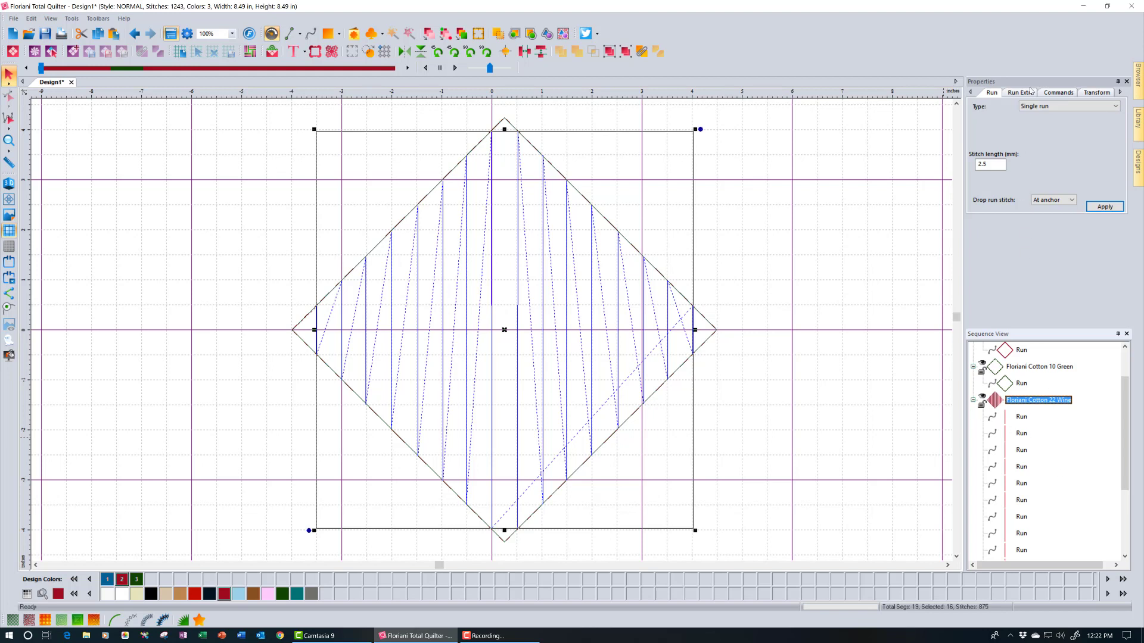
click(1053, 106)
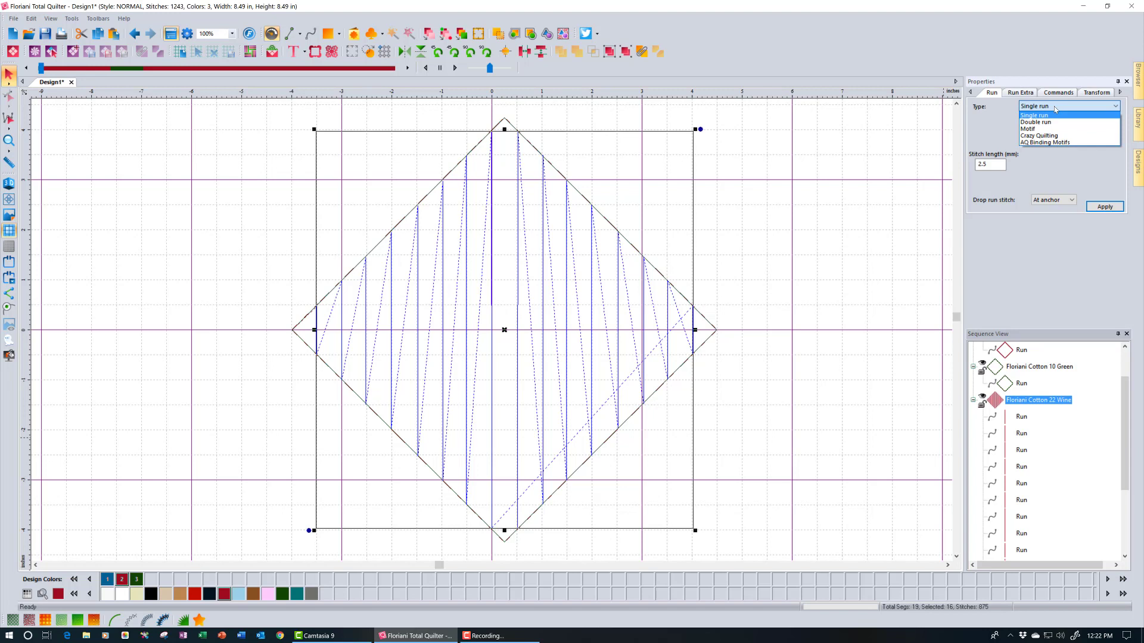
click(1053, 106)
click(1027, 93)
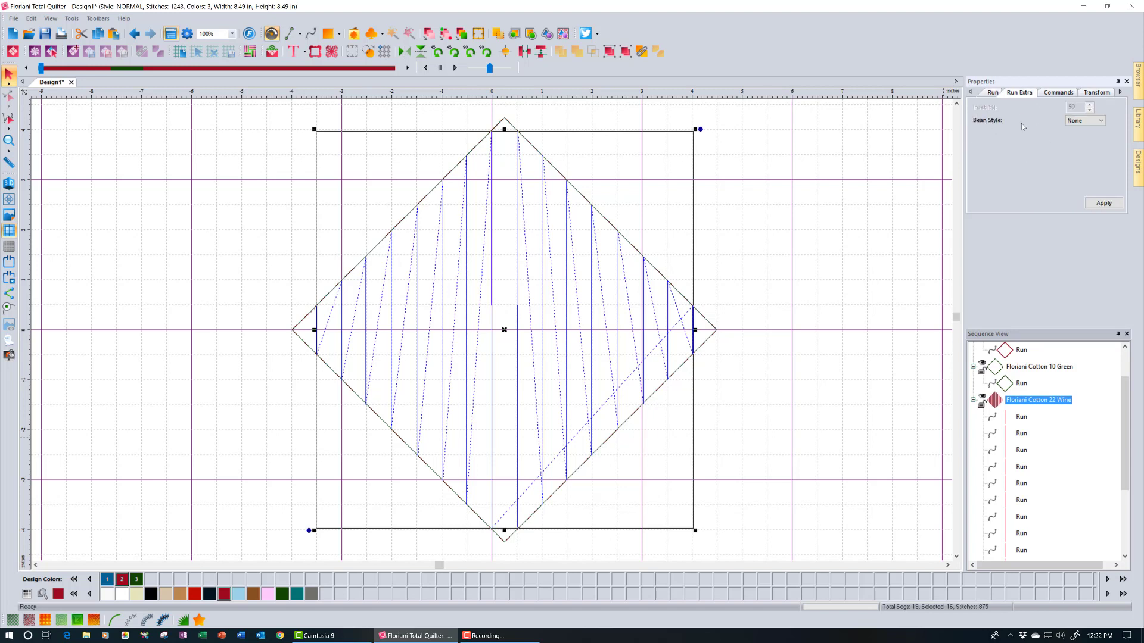
click(1100, 121)
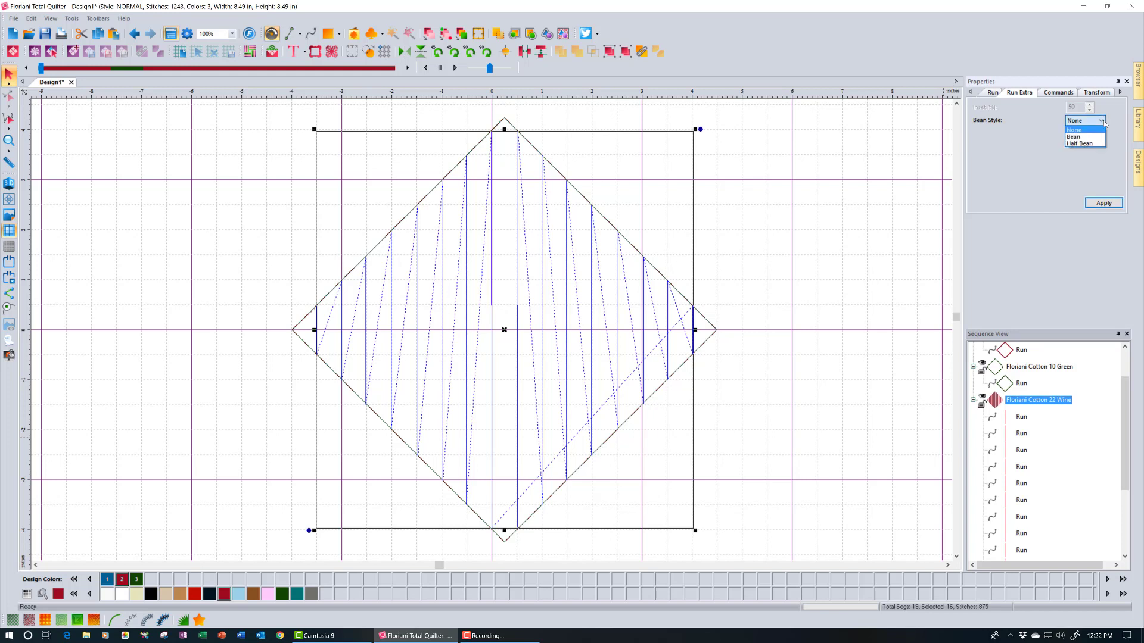
click(1096, 137)
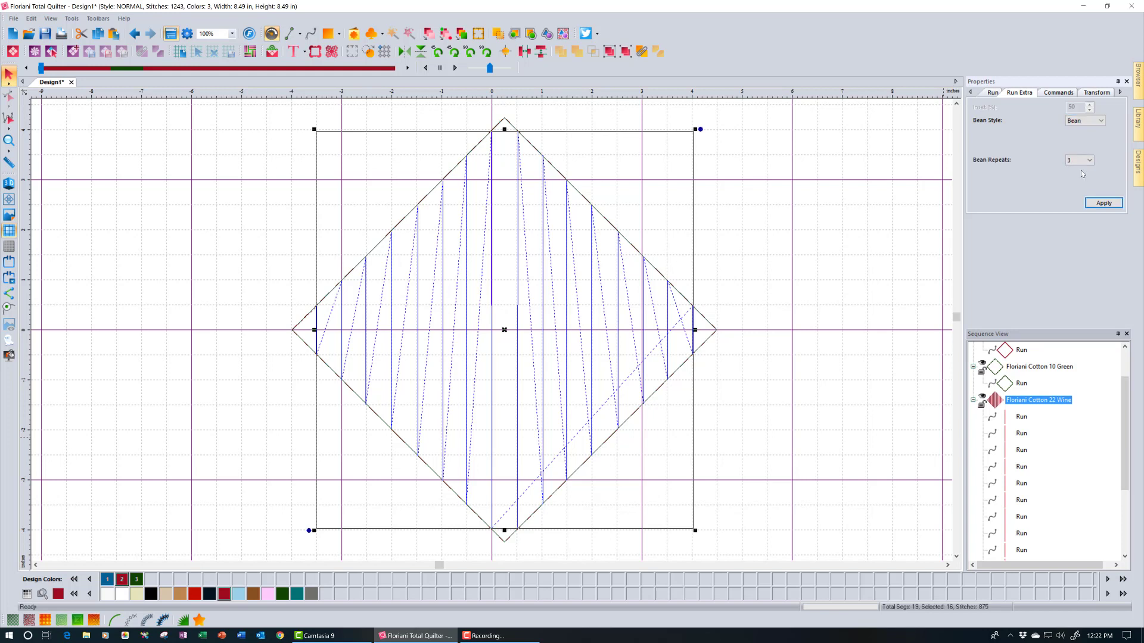
click(1099, 204)
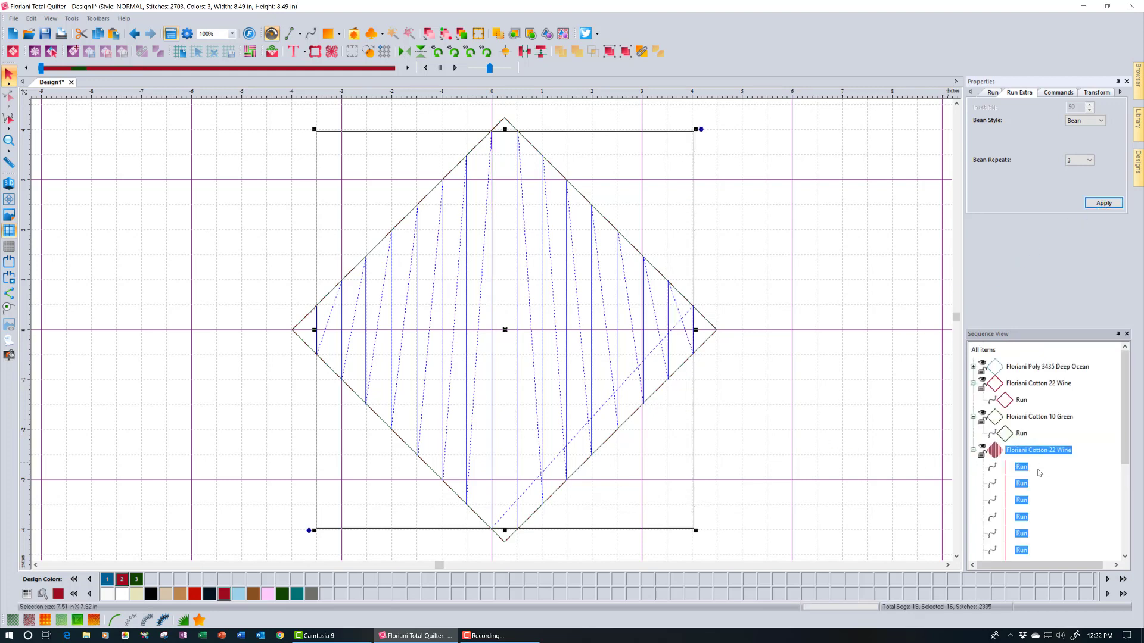
click(758, 415)
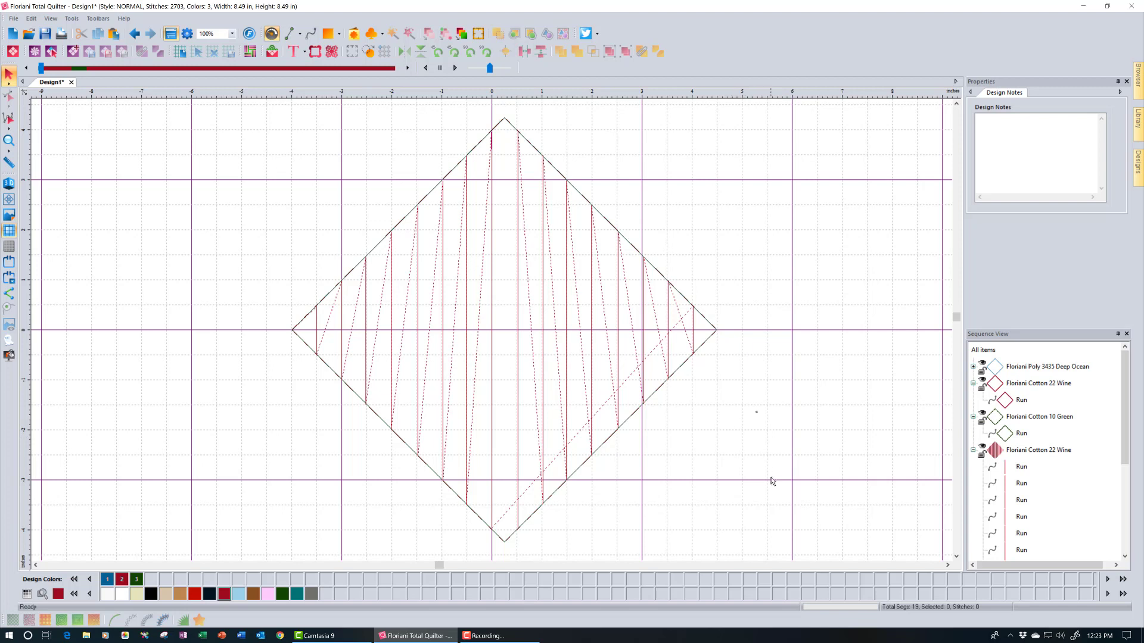
- Select all items of the block, rotate them by 315 degrees, and deselect them
click(983, 350)
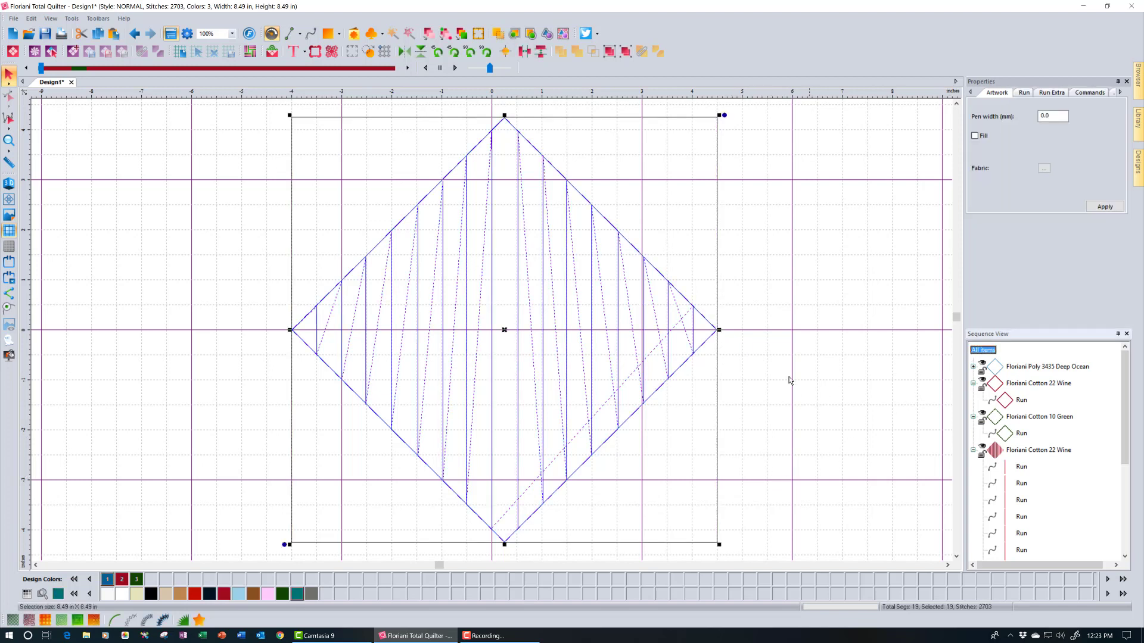
click(1120, 93)
click(1096, 93)
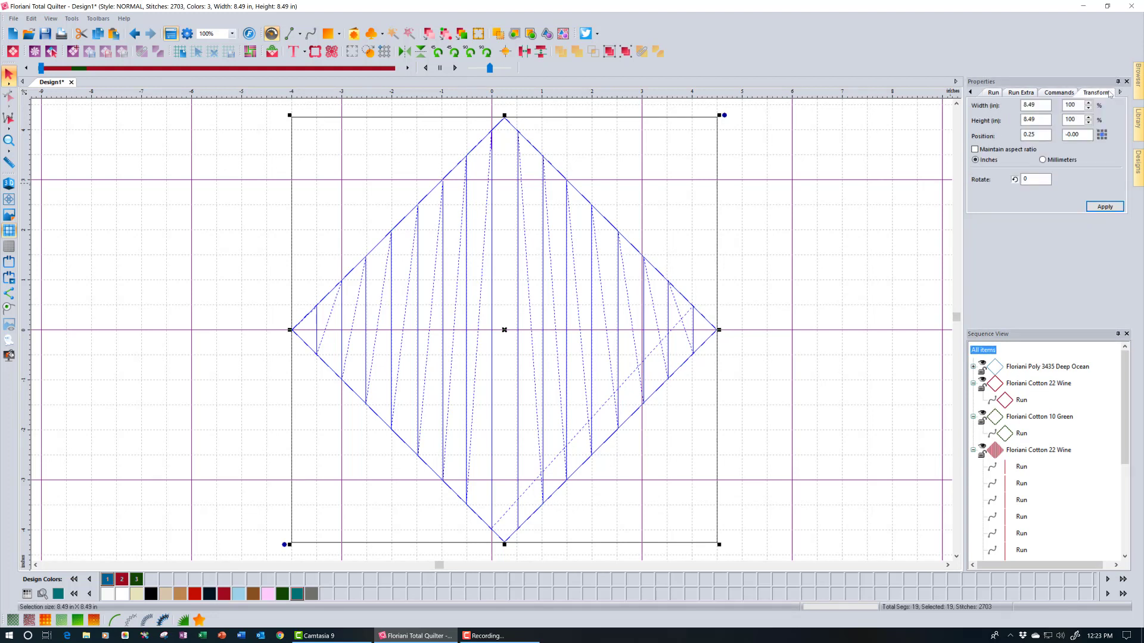
double_click(1036, 177)
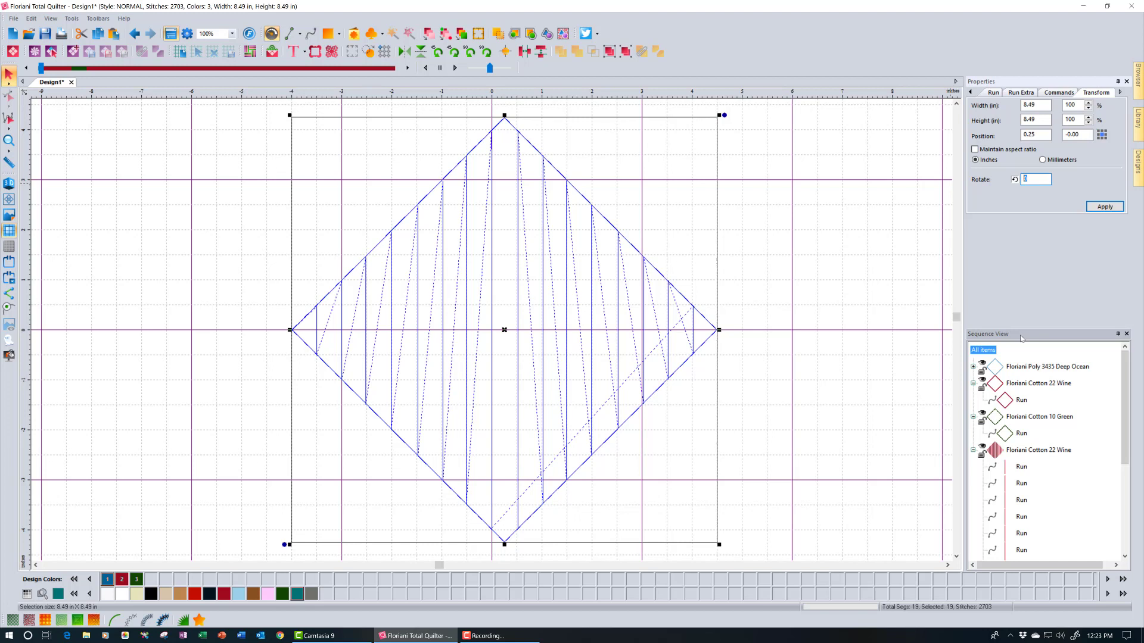
text(15)
click(1098, 205)
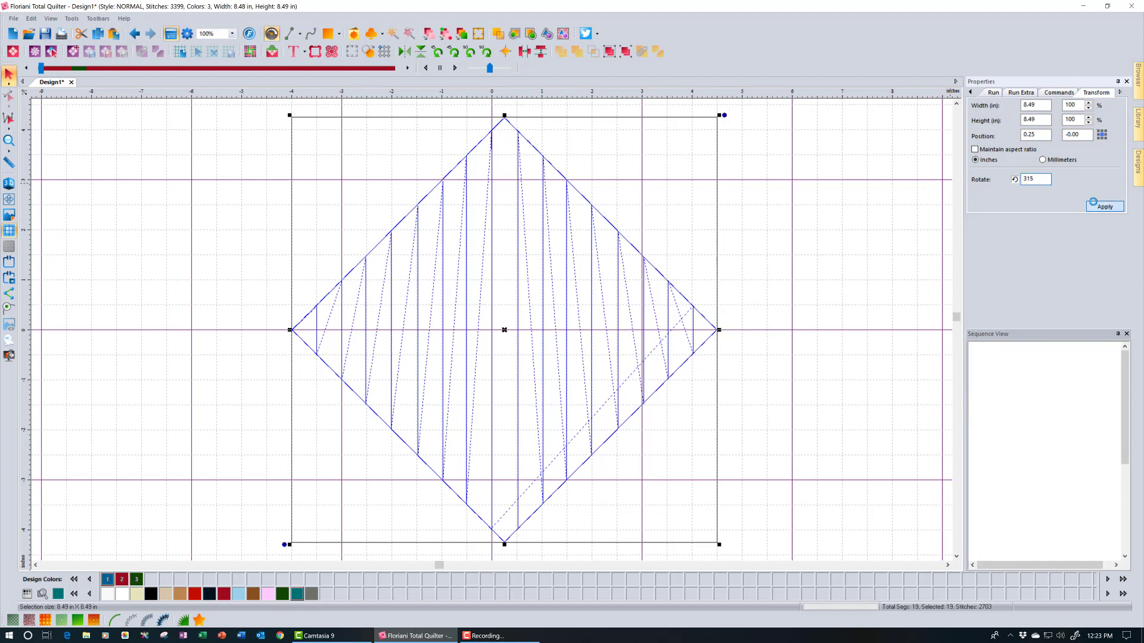
click(675, 446)
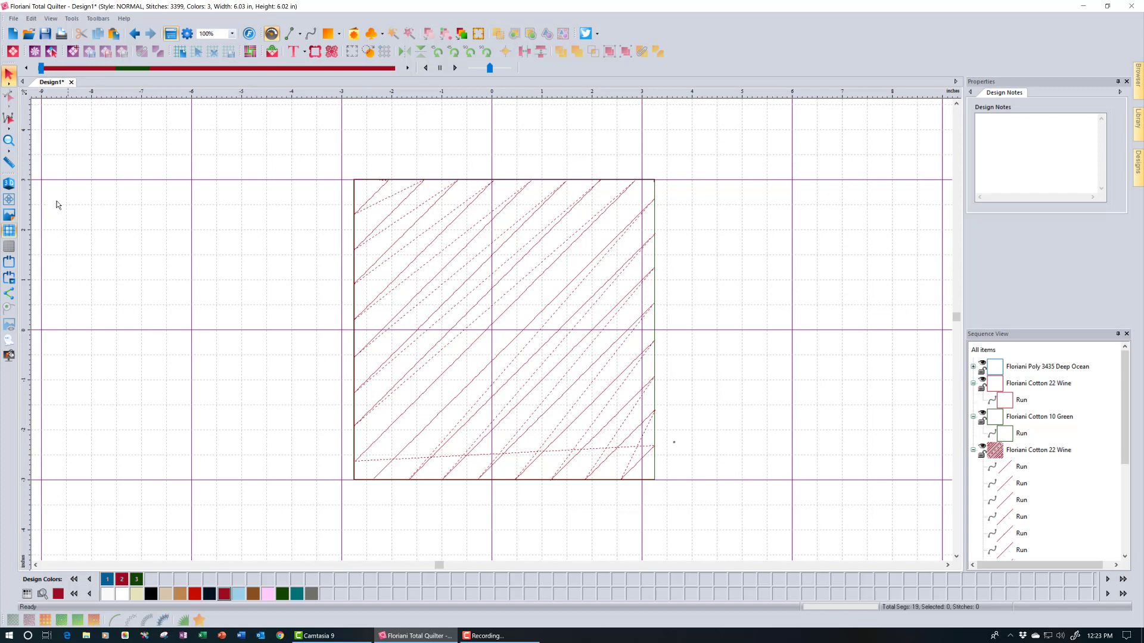
- Run through the block's stitch-out sequence from first to last stitch, and return to object selection
click(42, 68)
mouse_move(40, 71)
mouse_down()
mouse_move(244, 94)
mouse_move(410, 91)
mouse_up()
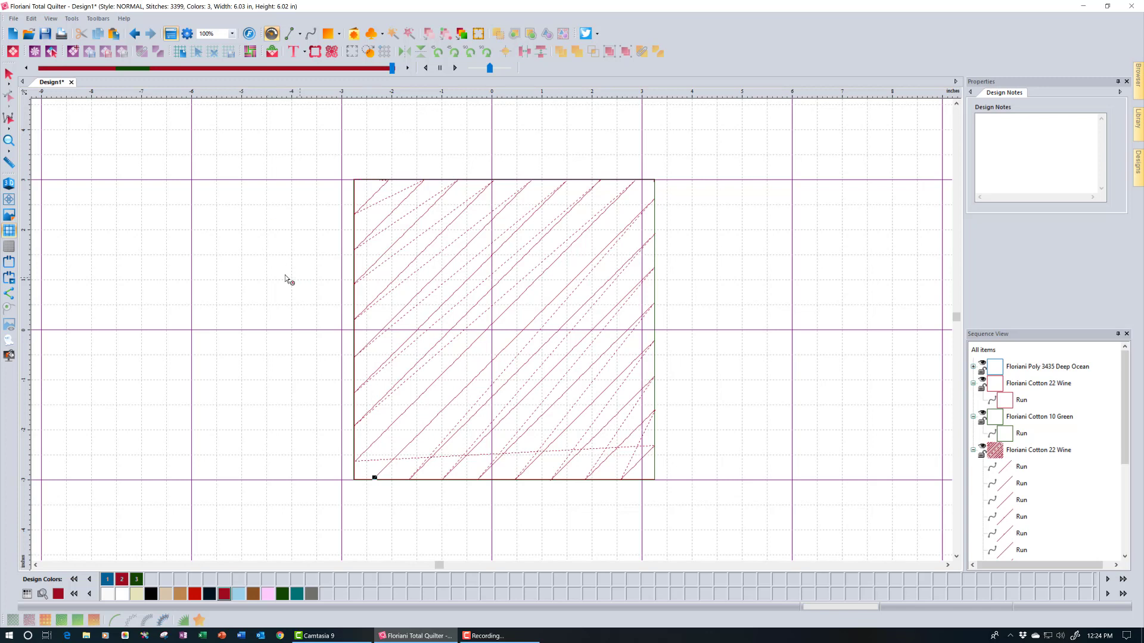
click(10, 75)
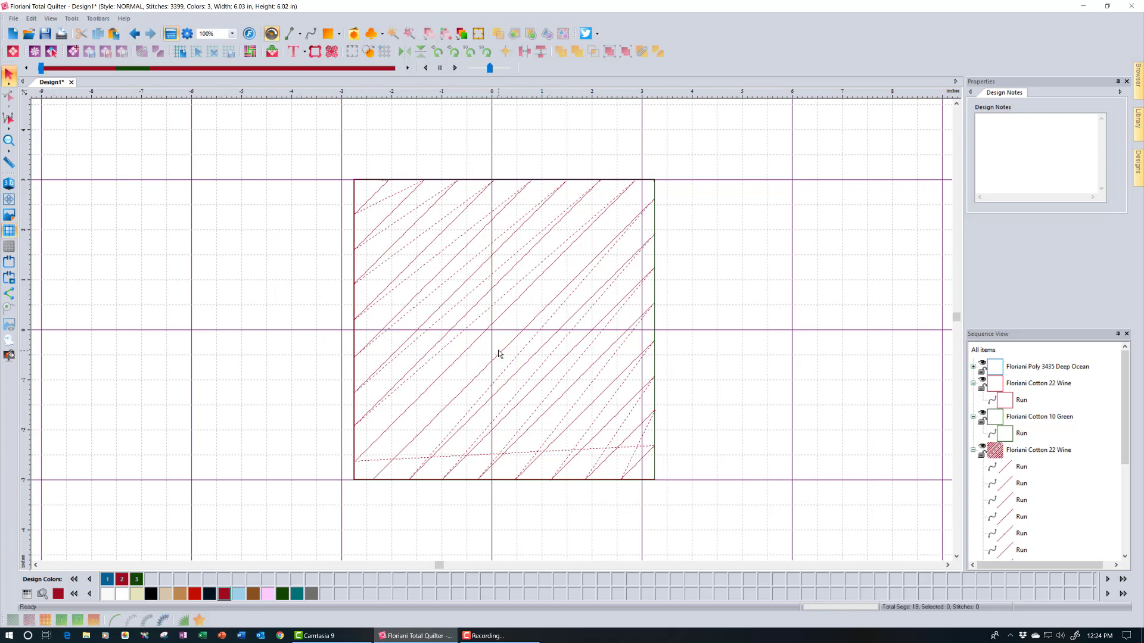
- Select the whole square block, align it to the center of the design page, and deselect it
drag(309, 143, 713, 505)
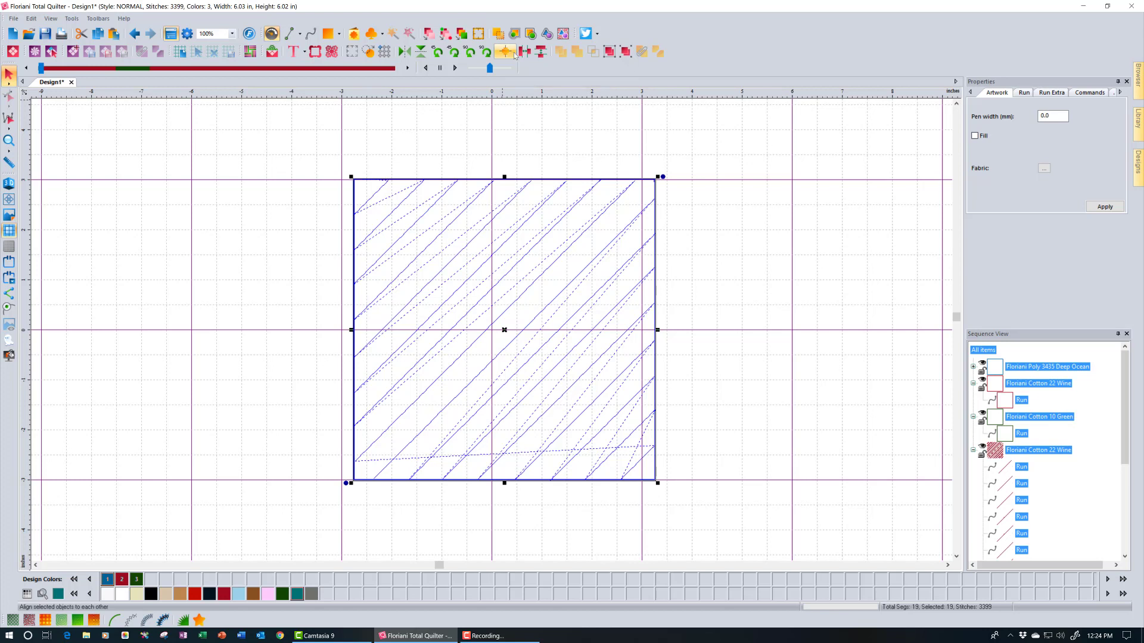
click(512, 53)
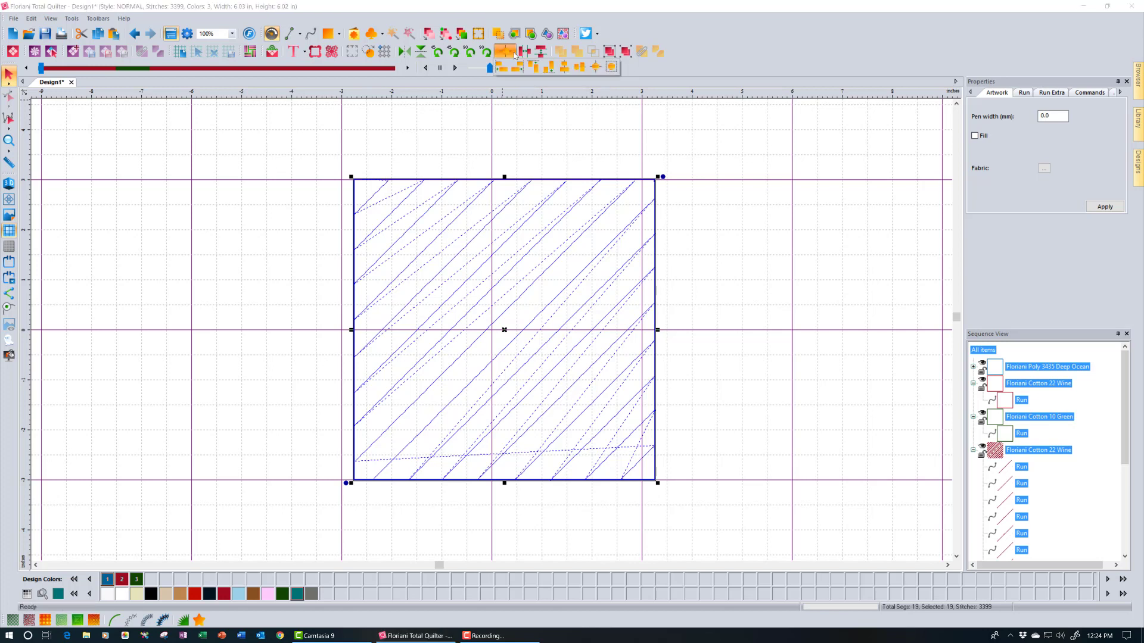
click(597, 68)
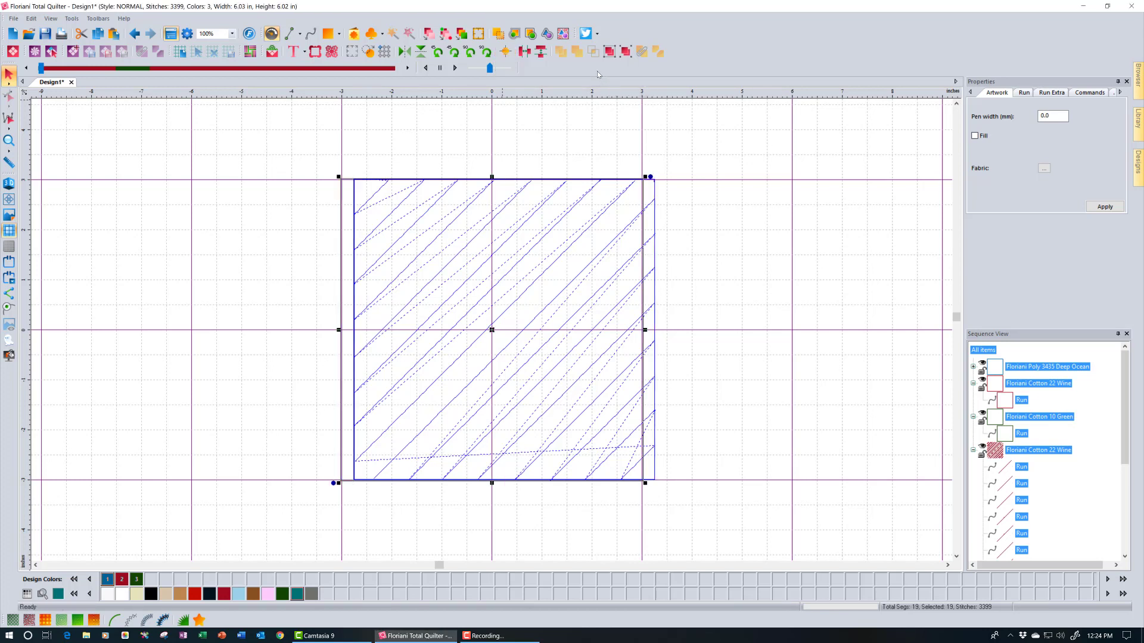
click(693, 358)
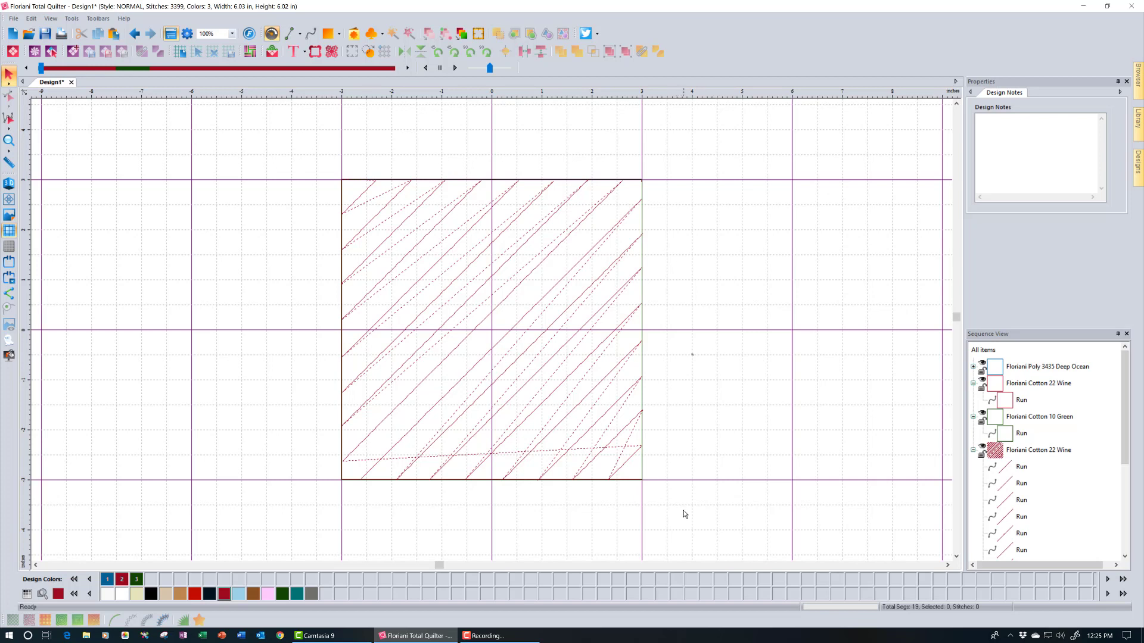
- Create a new design and insert the custom shape butterfly 003
click(19, 31)
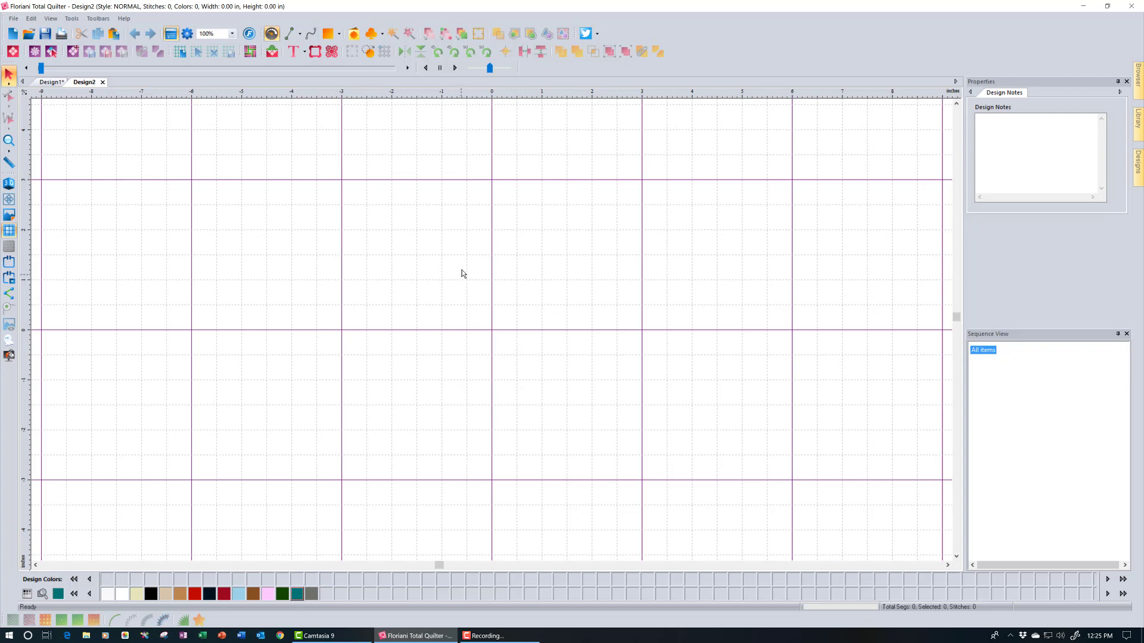
click(356, 36)
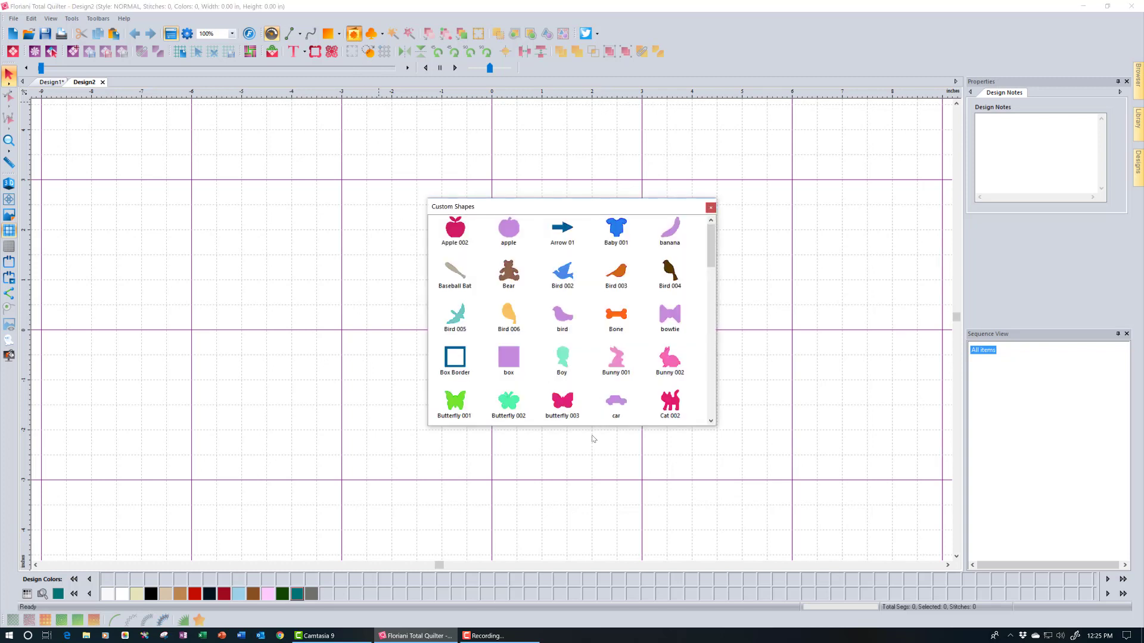
double_click(560, 402)
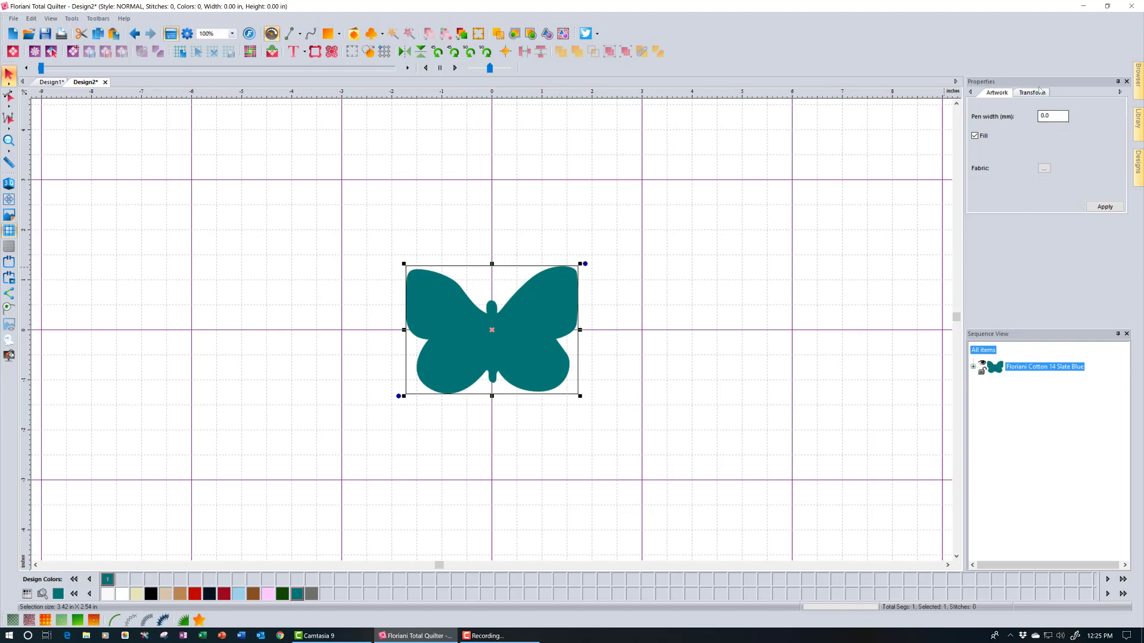
- Resize the butterfly to 5 inches wide with its aspect ratio maintained
click(1039, 94)
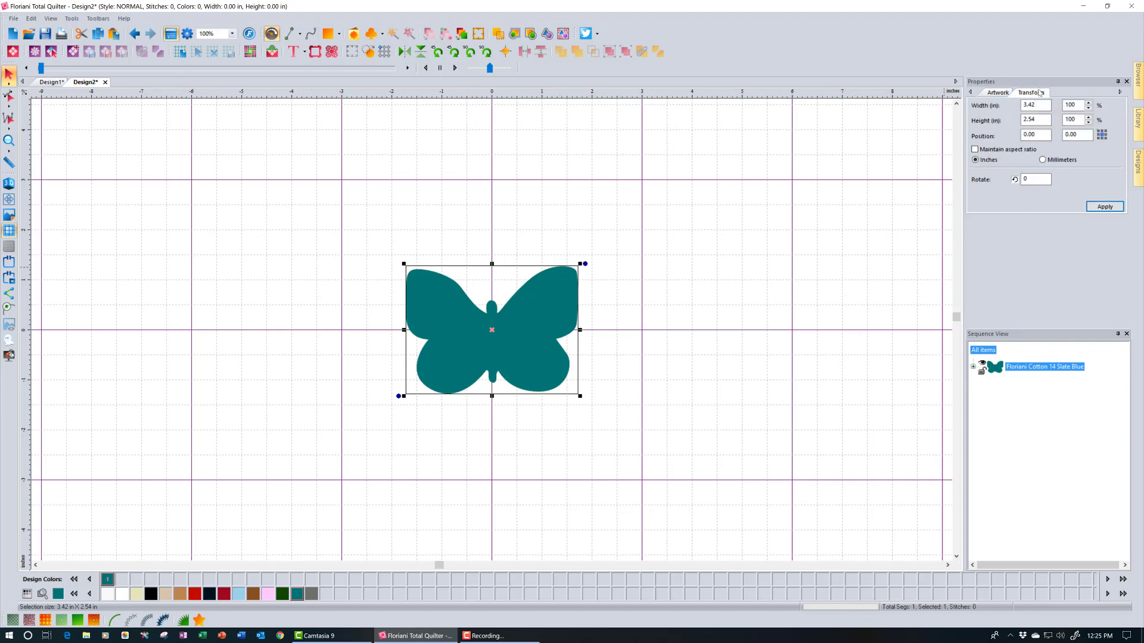
click(1039, 107)
click(975, 149)
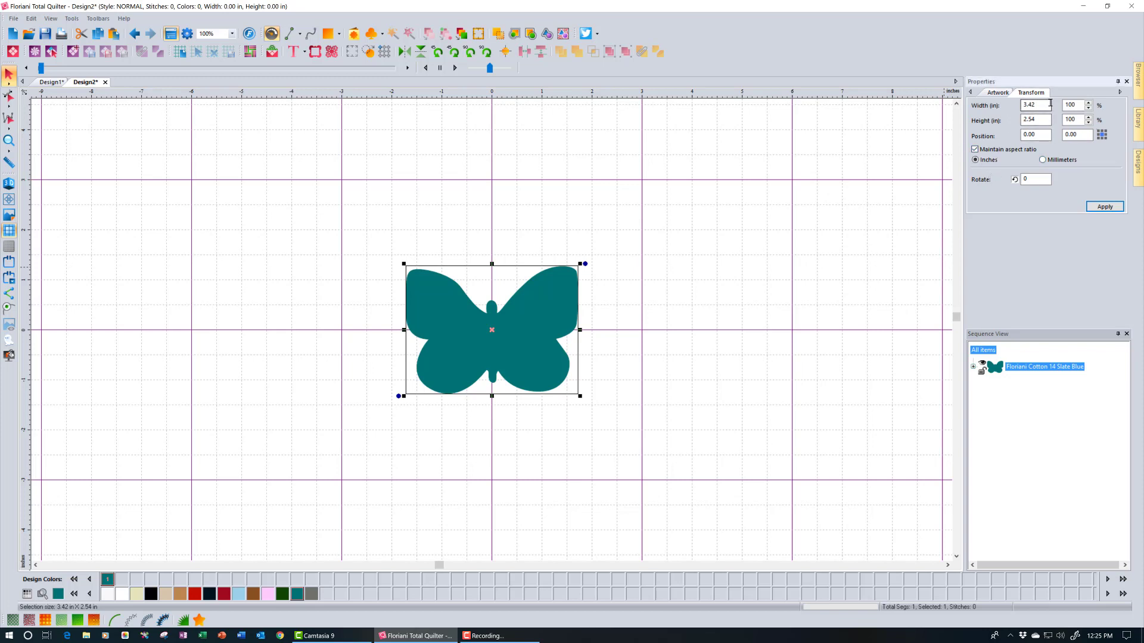
double_click(1049, 104)
text(5)
click(1105, 207)
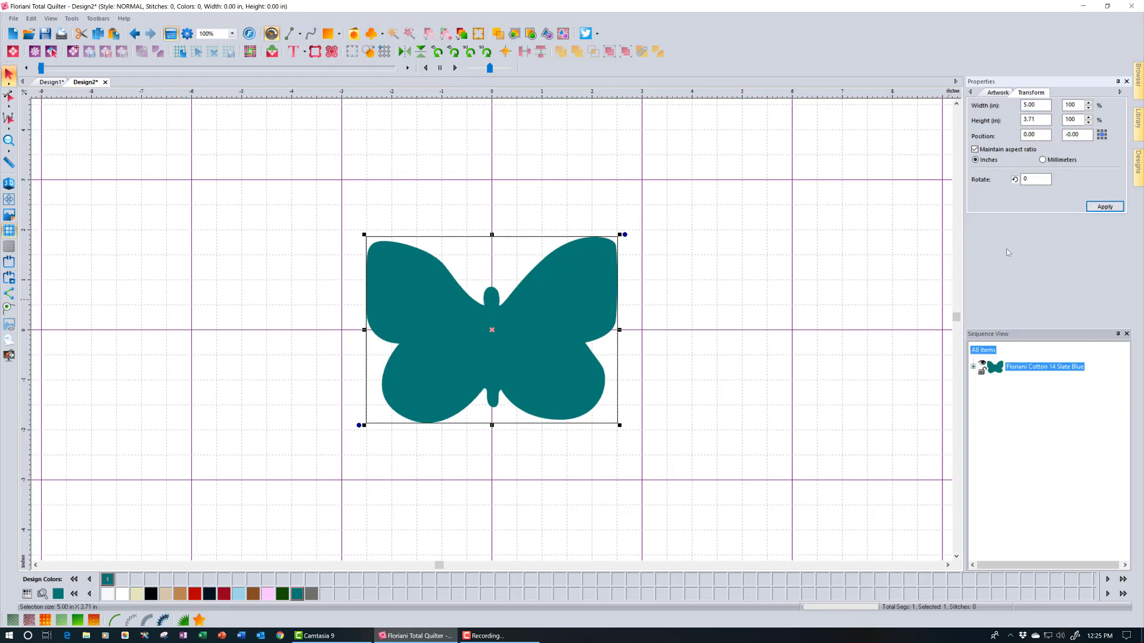
- Turn off the butterfly's fill so that only its artwork outline is used
click(997, 93)
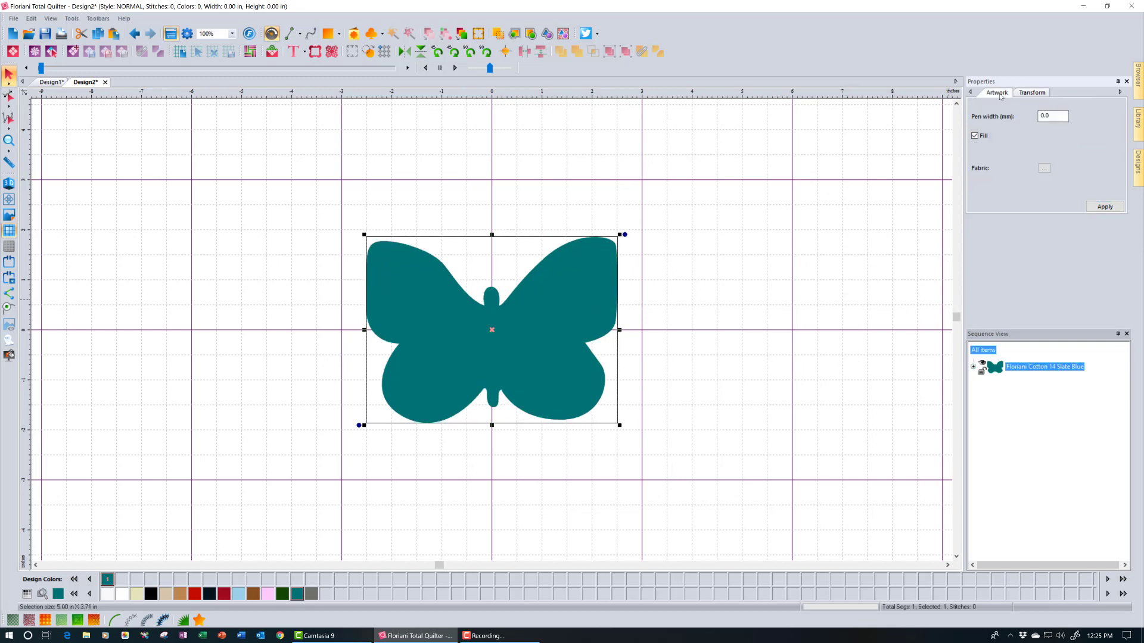
click(974, 136)
click(1105, 206)
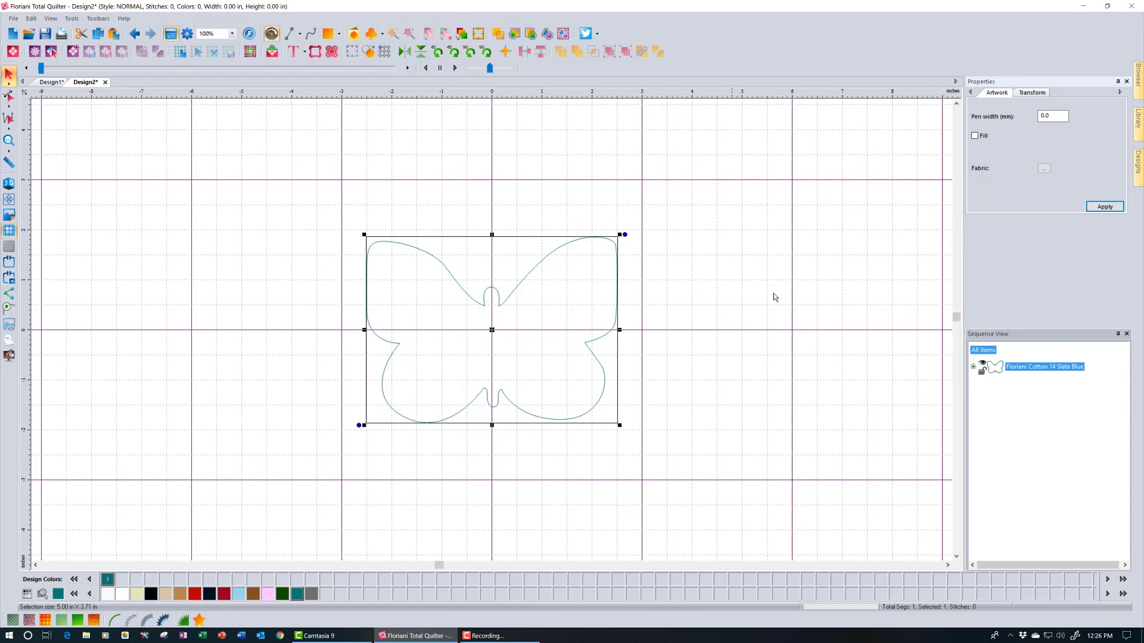
- Rotate the butterfly outline by 60 degrees
click(1022, 94)
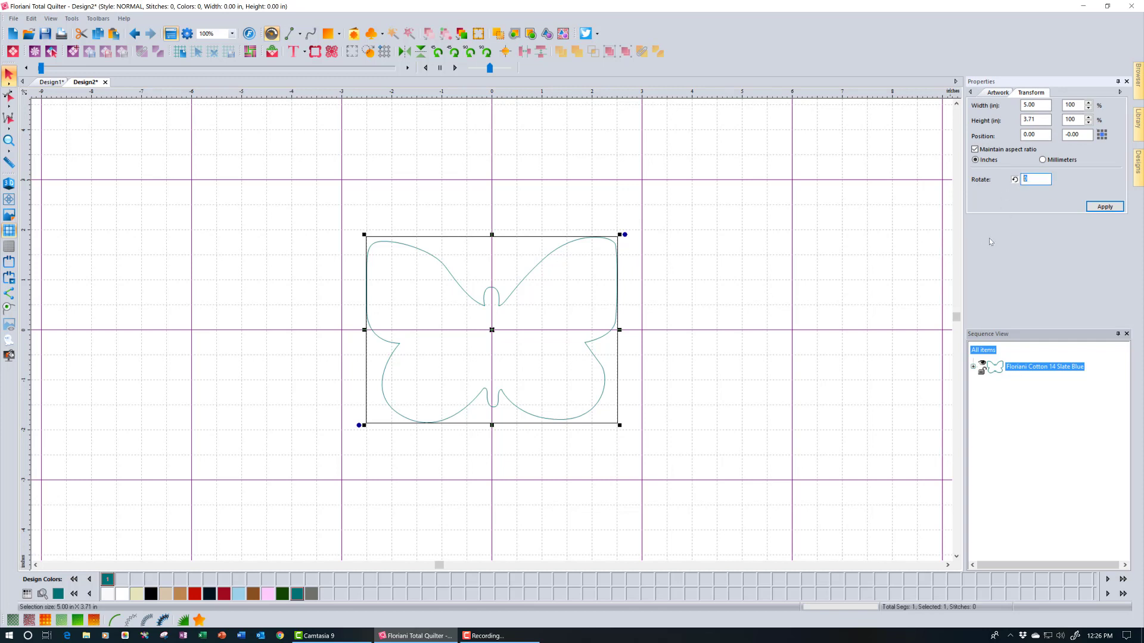
text(60)
click(1103, 208)
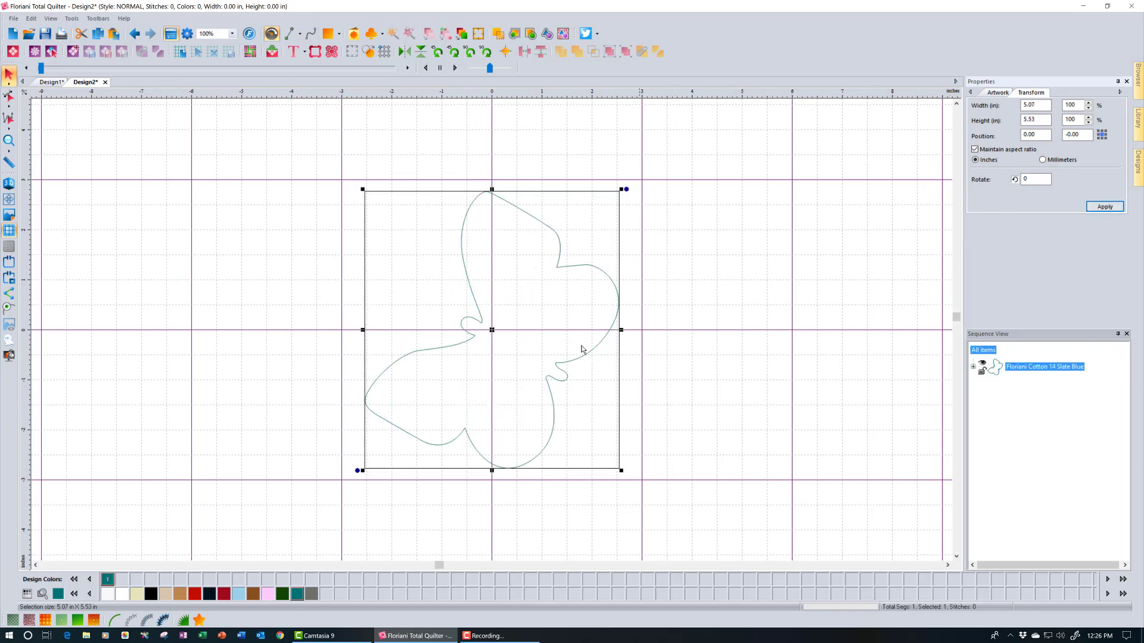